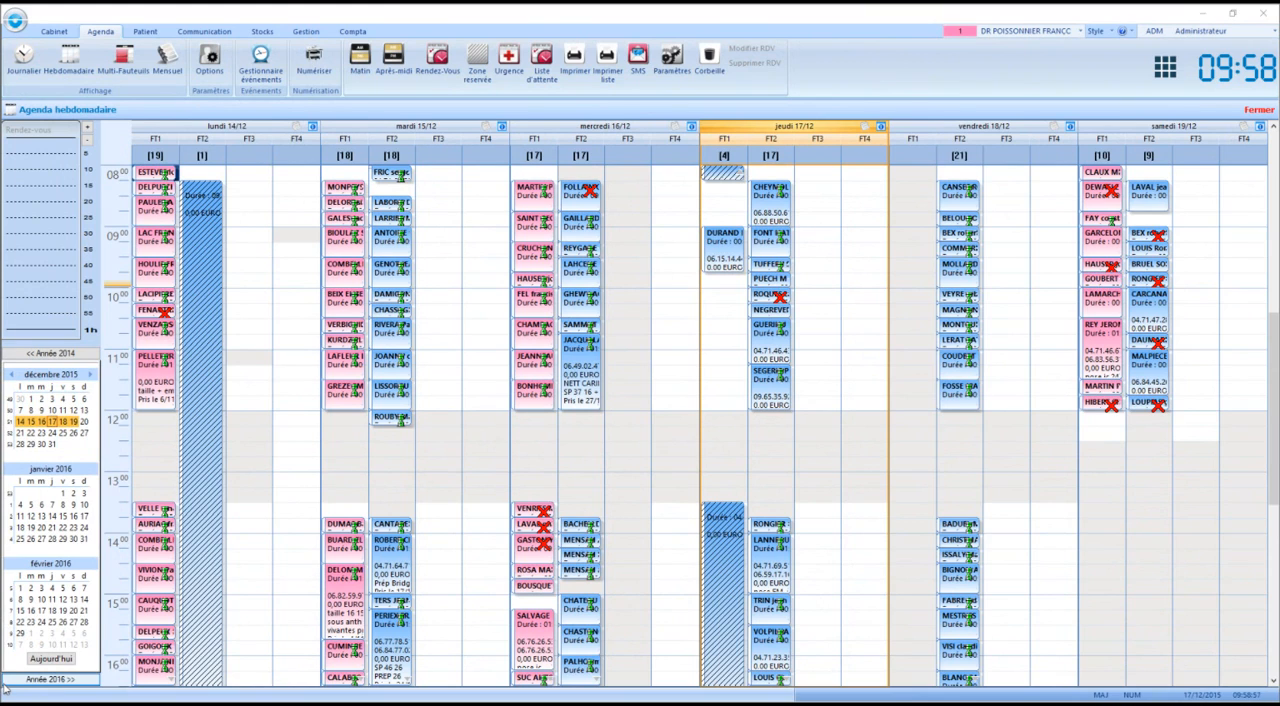
Review the agenda settings for working days, practitioners, appointment display, opening hours and public holidays
{"action": "left_click", "coordinate": [670, 68]}
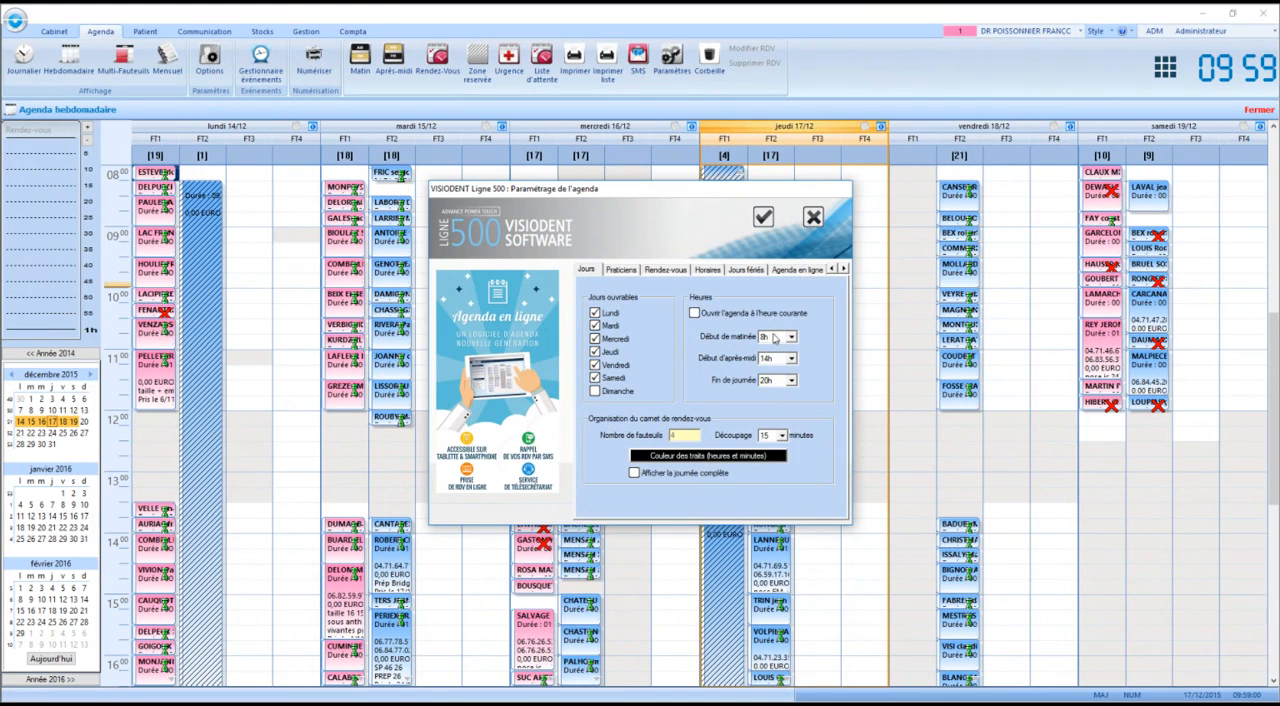
{"action": "left_click", "coordinate": [634, 275]}
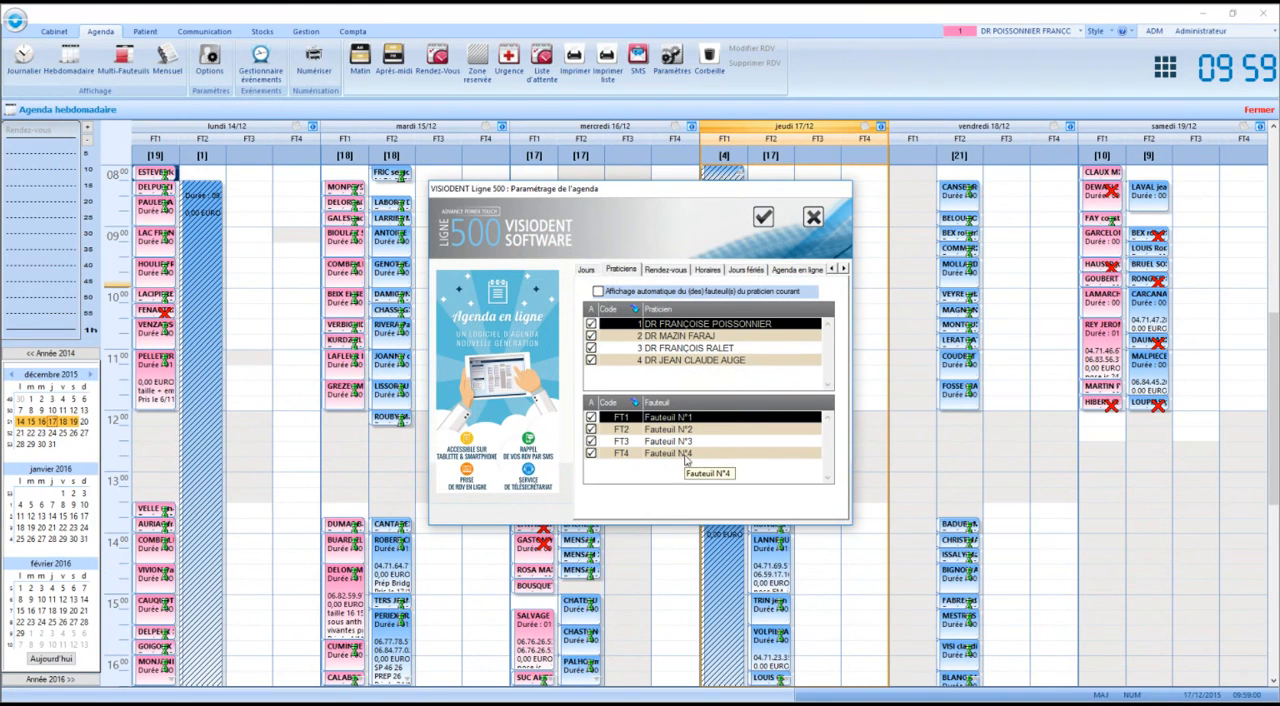
{"action": "left_click", "coordinate": [668, 271]}
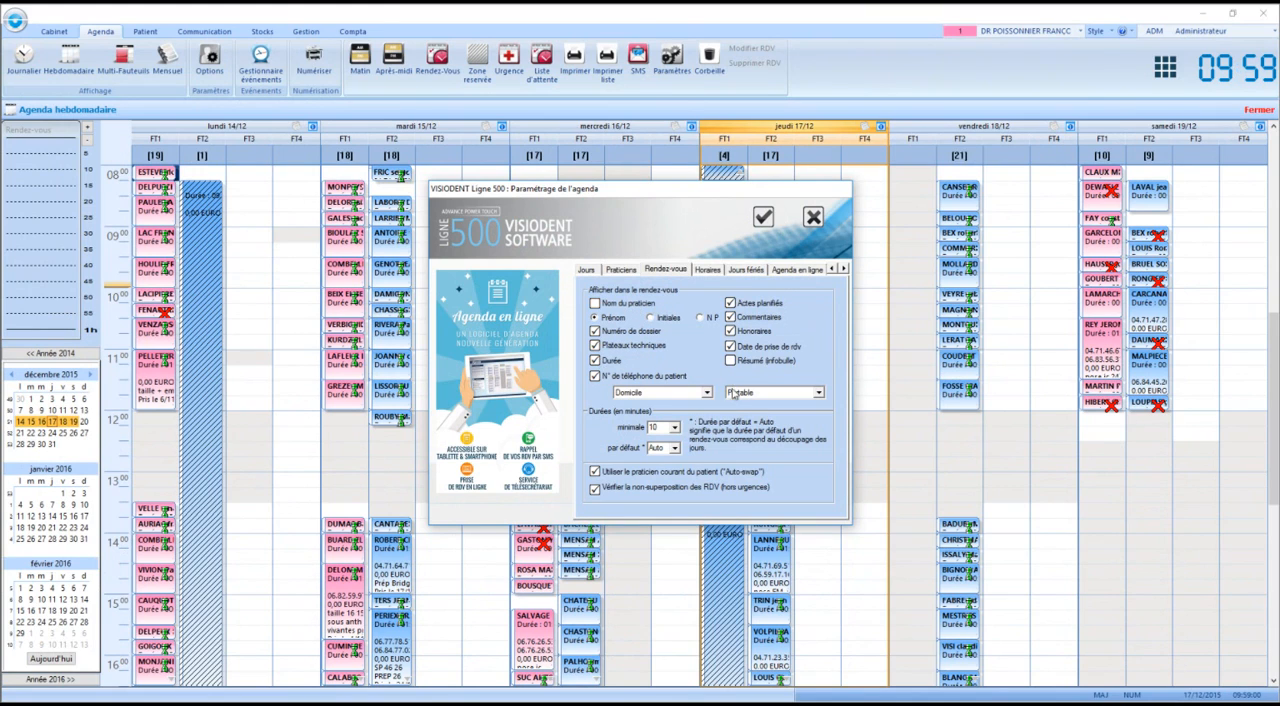
{"action": "left_click", "coordinate": [716, 273]}
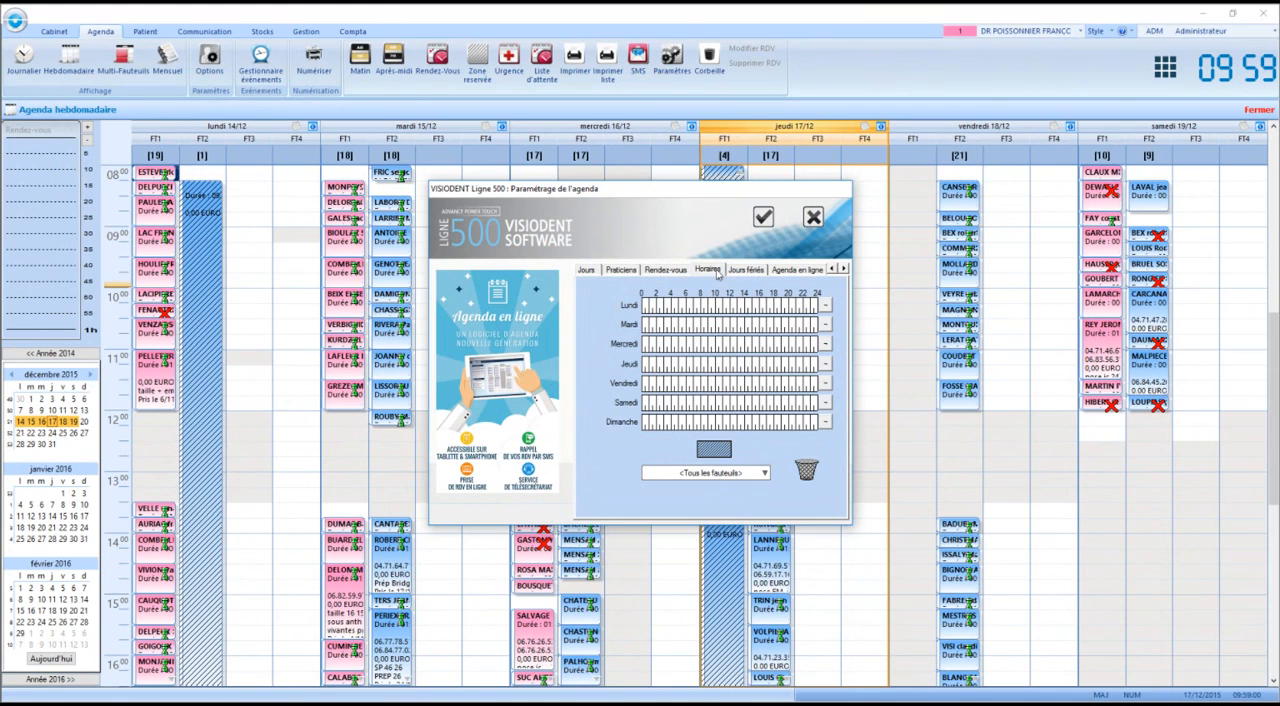
{"action": "left_click", "coordinate": [738, 271]}
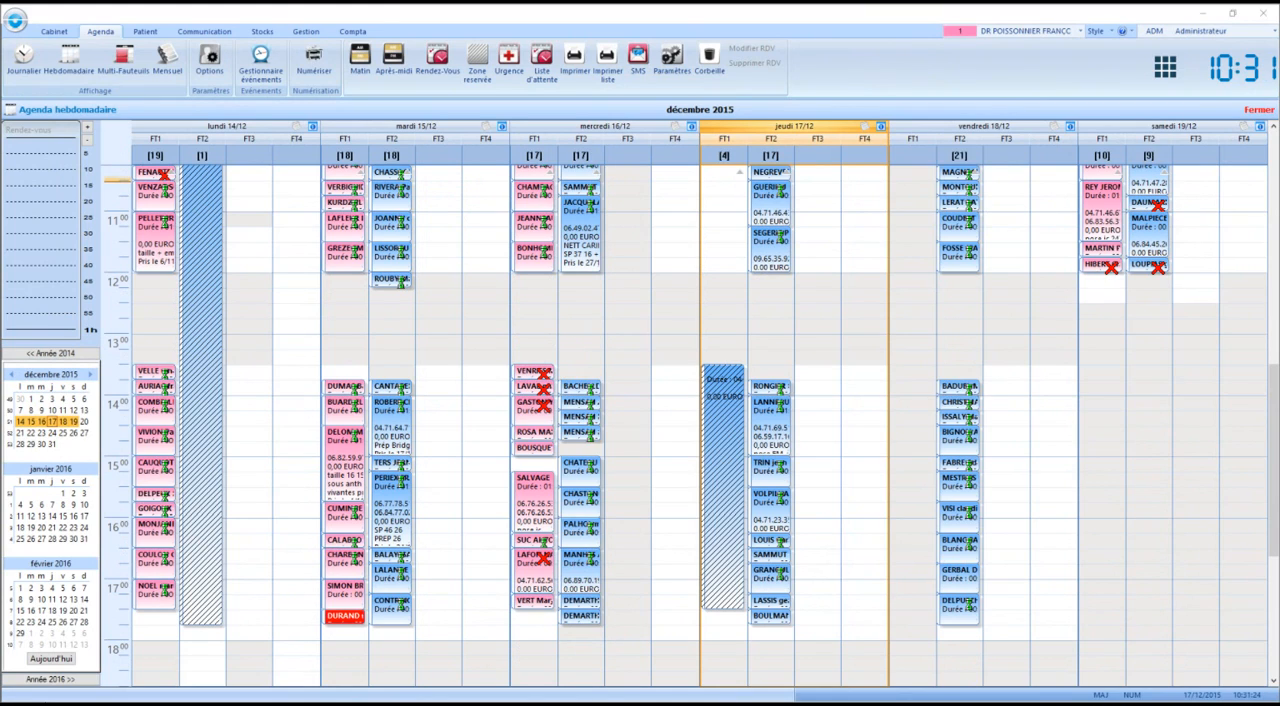
Show the daily agenda and browse the days from 15 to 18 December 2015, returning to Thursday the 17th
{"action": "left_click", "coordinate": [22, 60]}
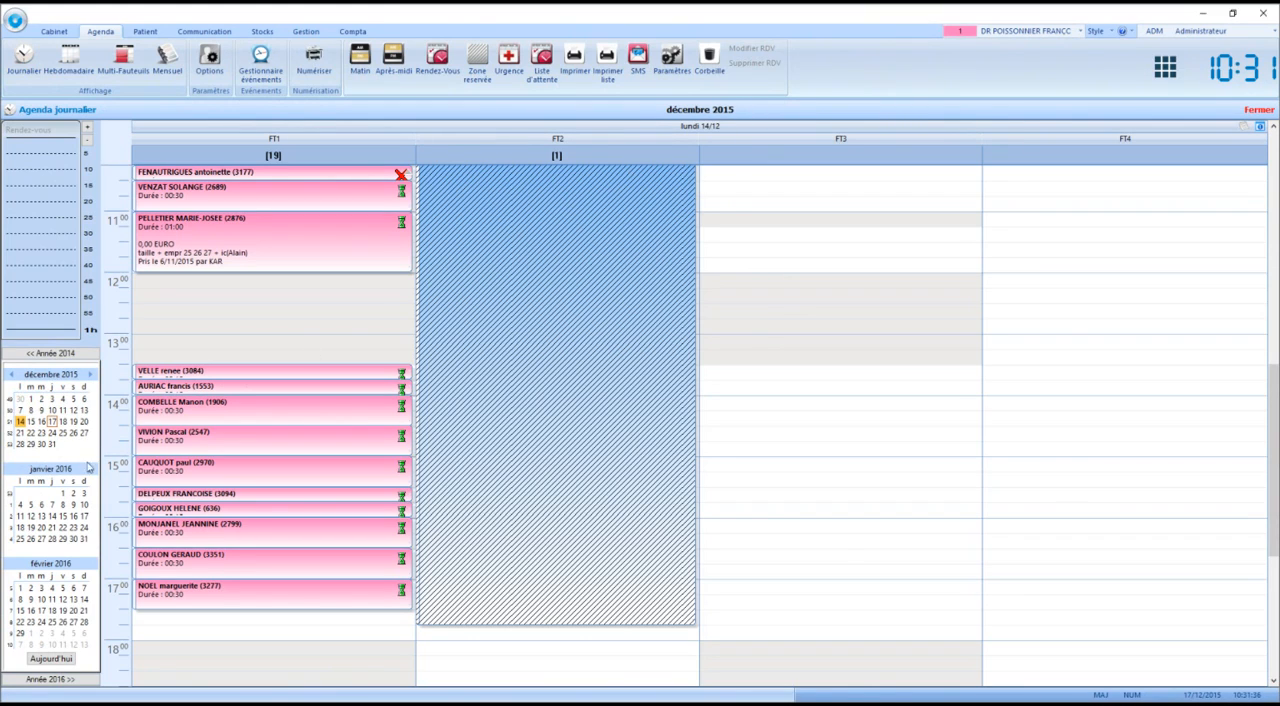
{"action": "left_click", "coordinate": [32, 422]}
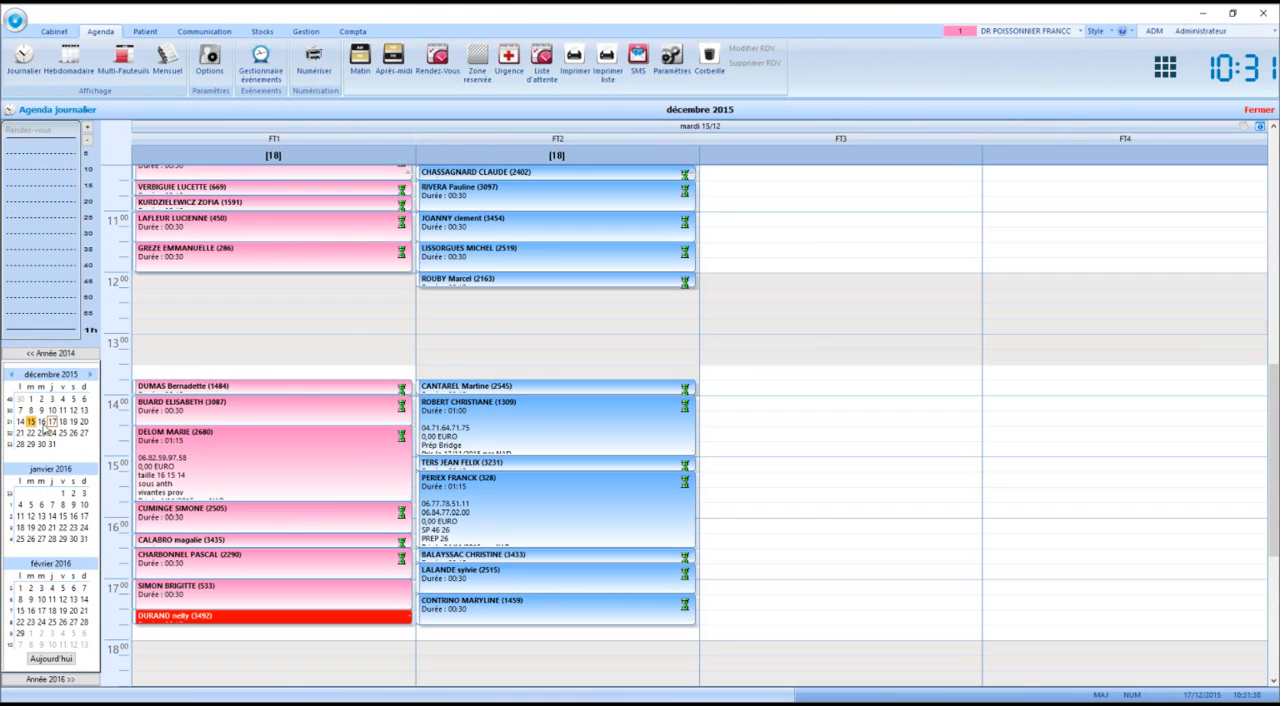
{"action": "left_click", "coordinate": [42, 422]}
{"action": "left_click", "coordinate": [52, 422]}
{"action": "left_click", "coordinate": [62, 422]}
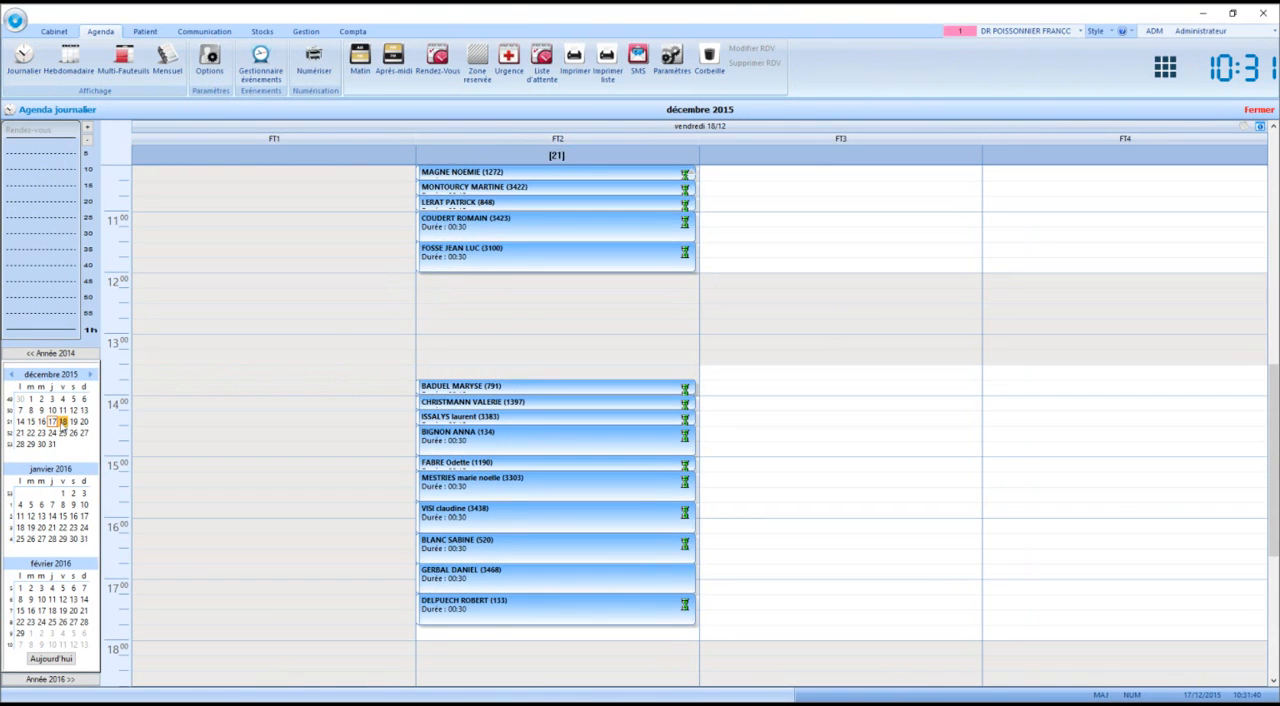
{"action": "left_click", "coordinate": [52, 422]}
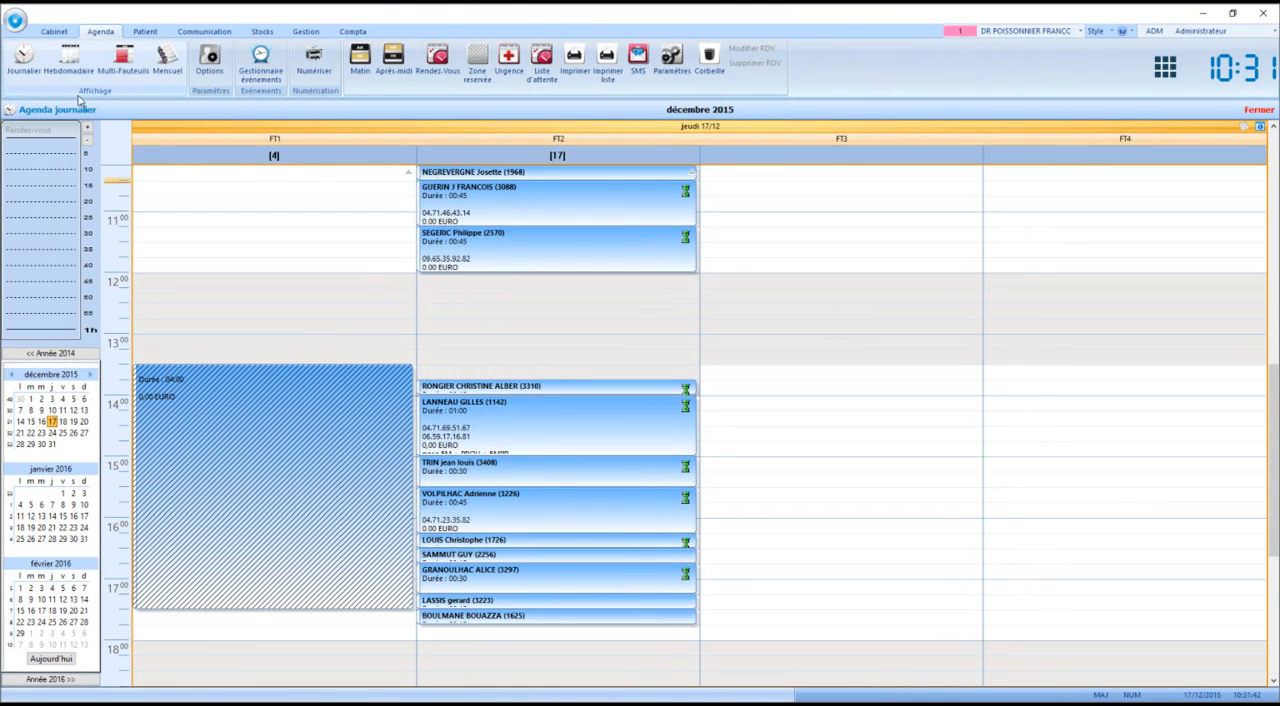
Show the weekly agenda and the multi-chair weekly agenda, examining the chairs' afternoon appointments around 16 and 17 December
{"action": "left_click", "coordinate": [72, 64]}
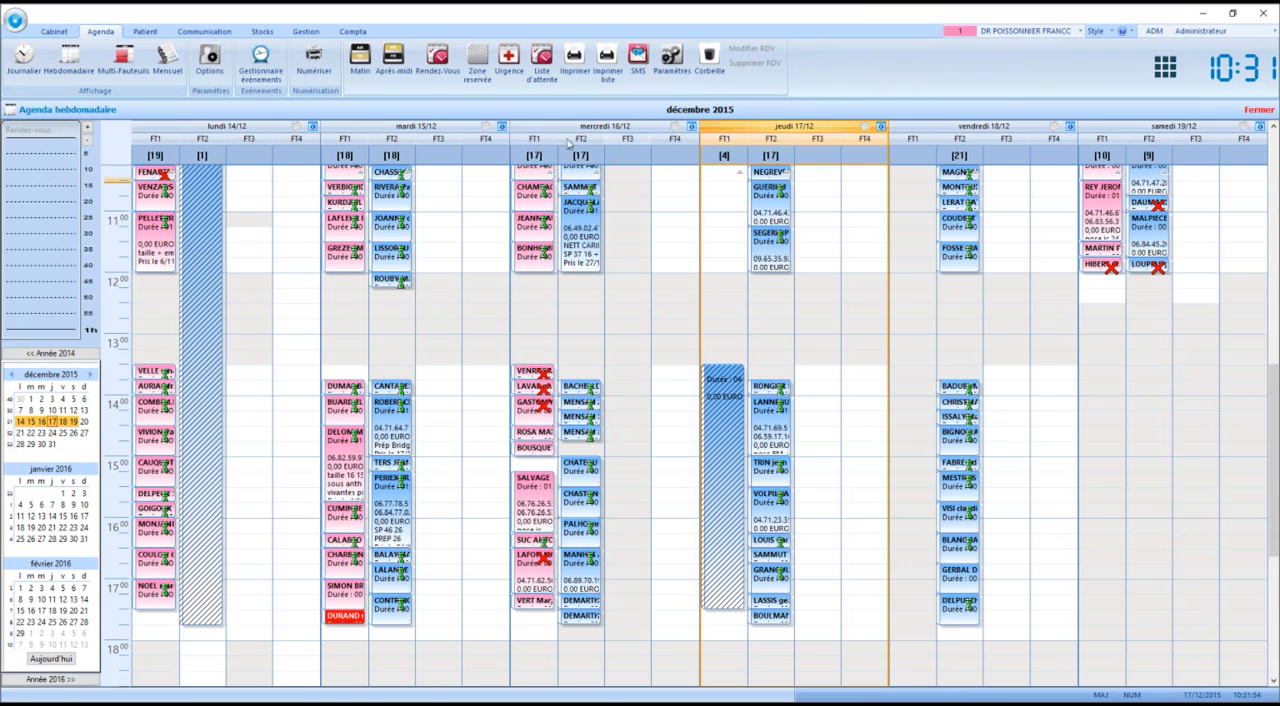
{"action": "left_click", "coordinate": [131, 66]}
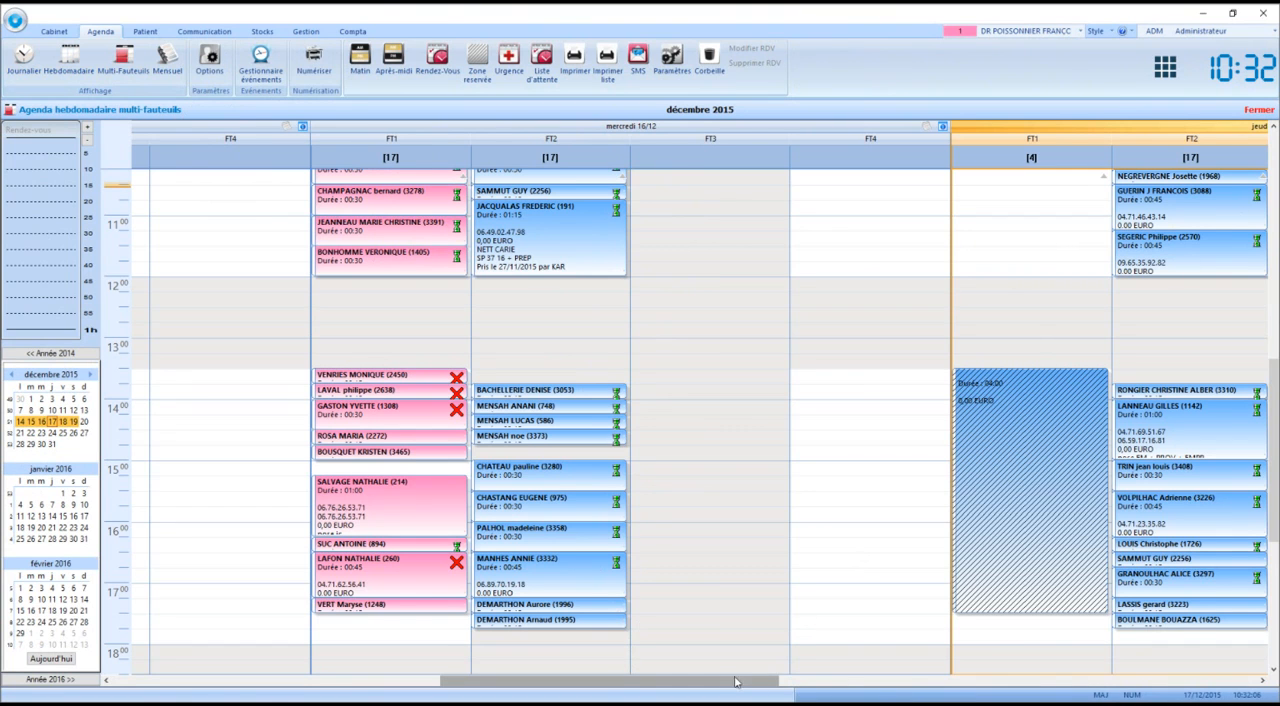
{"action": "mouse_move", "coordinate": [750, 683]}
{"action": "left_mouse_down"}
{"action": "mouse_move", "coordinate": [1143, 695]}
{"action": "mouse_move", "coordinate": [771, 694]}
{"action": "left_mouse_up"}
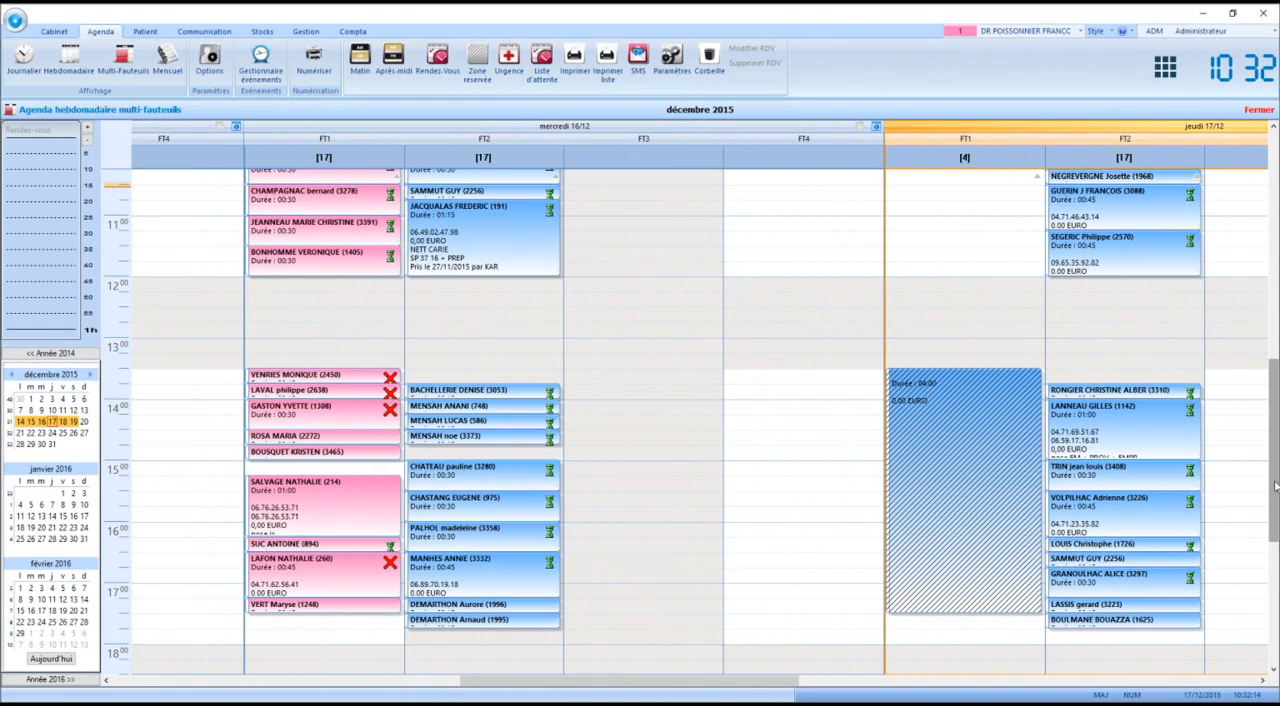
{"action": "left_click_drag", "start_coordinate": [1275, 465], "coordinate": [1274, 515]}
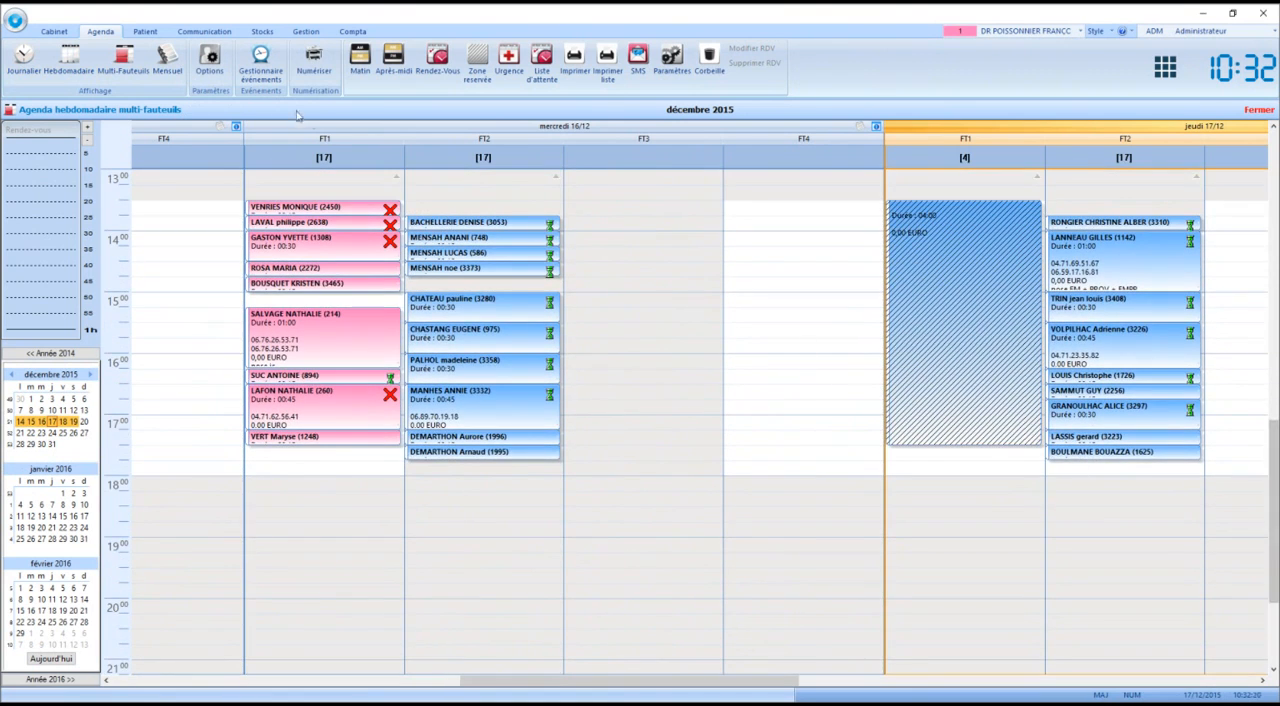
Examine the monthly agenda for December 2015 and return to the weekly agenda
{"action": "left_click", "coordinate": [162, 70]}
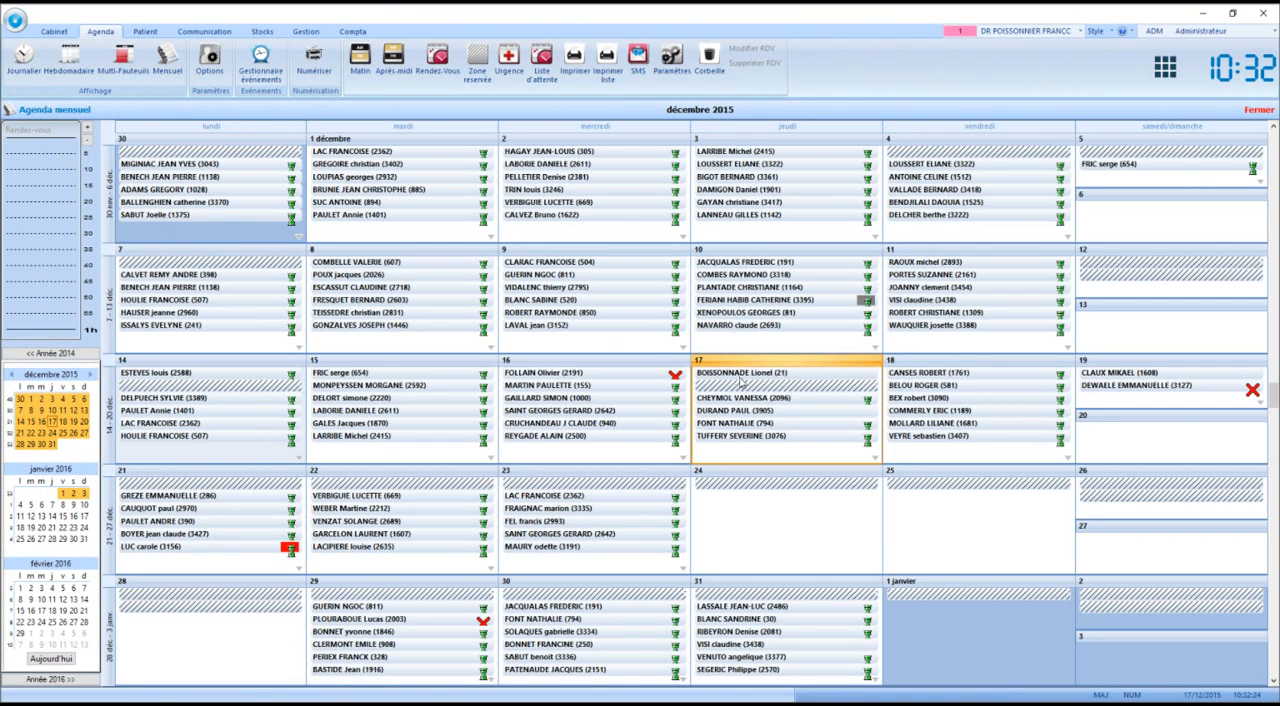
{"action": "mouse_move", "coordinate": [757, 399]}
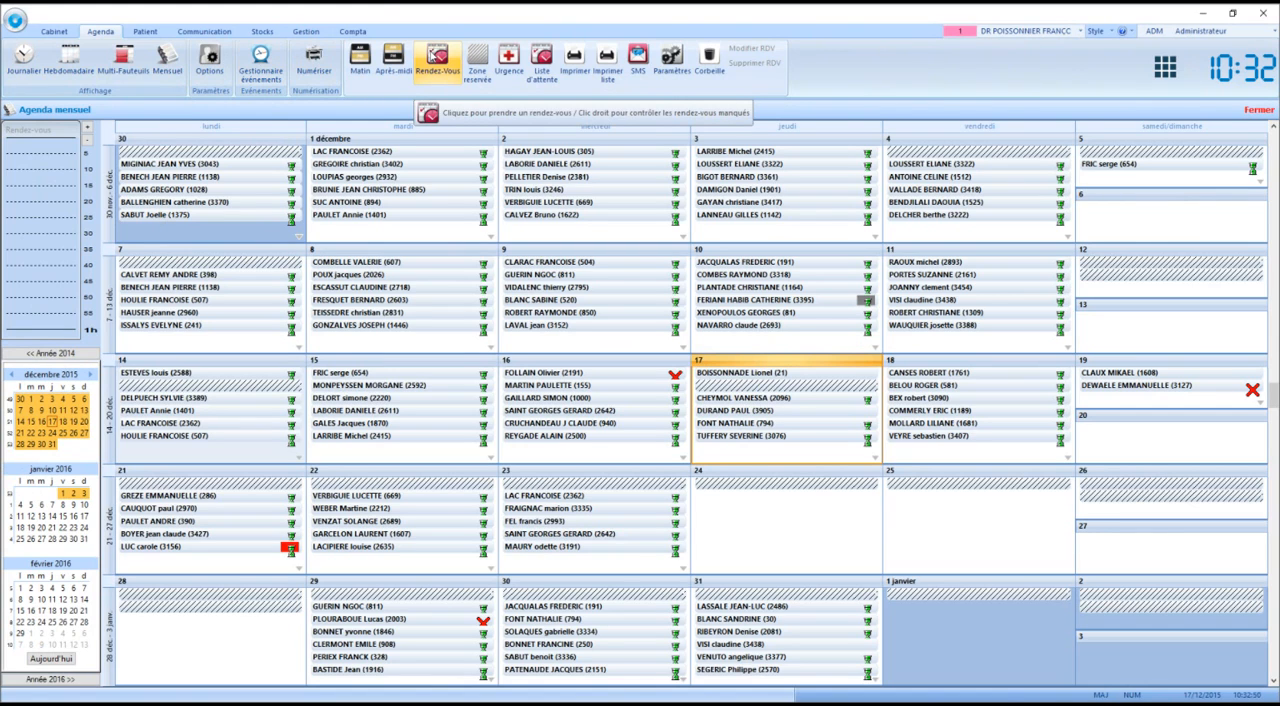
{"action": "left_click", "coordinate": [69, 60]}
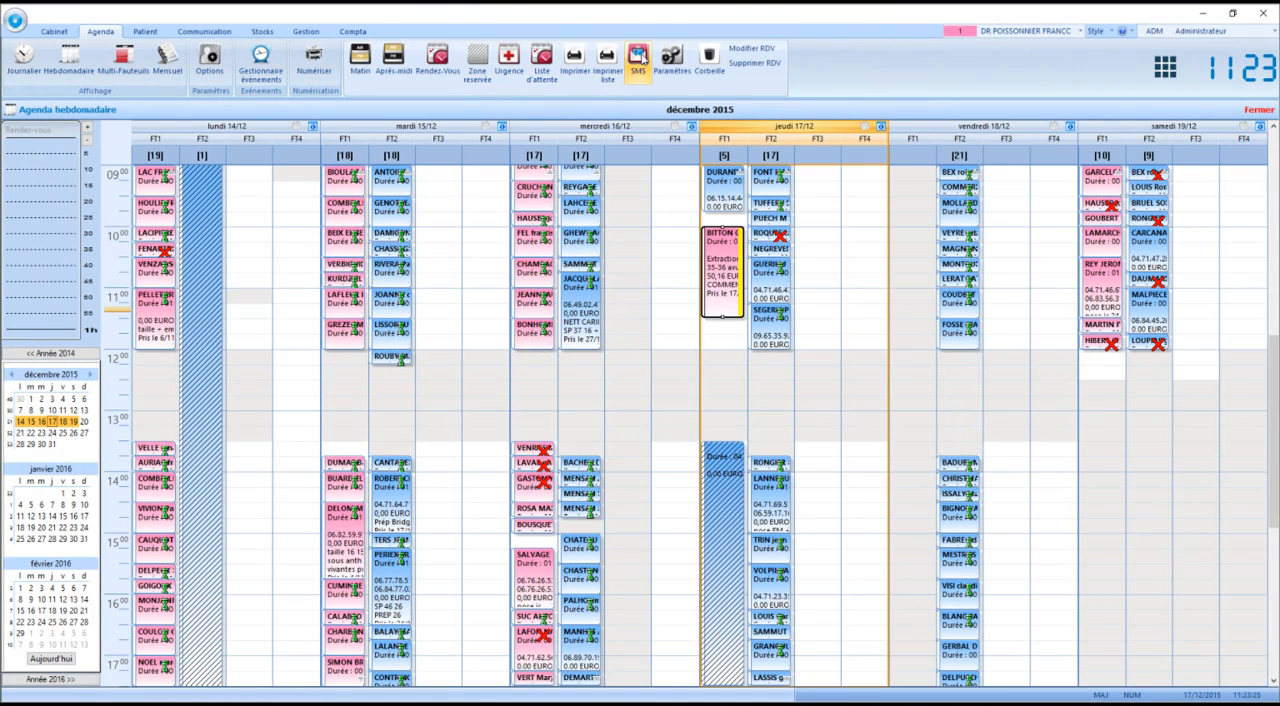
Prepare a group SMS for tomorrow's appointments with the "Rappel de rdv" message category, and cancel it without sending
{"action": "left_click", "coordinate": [643, 58]}
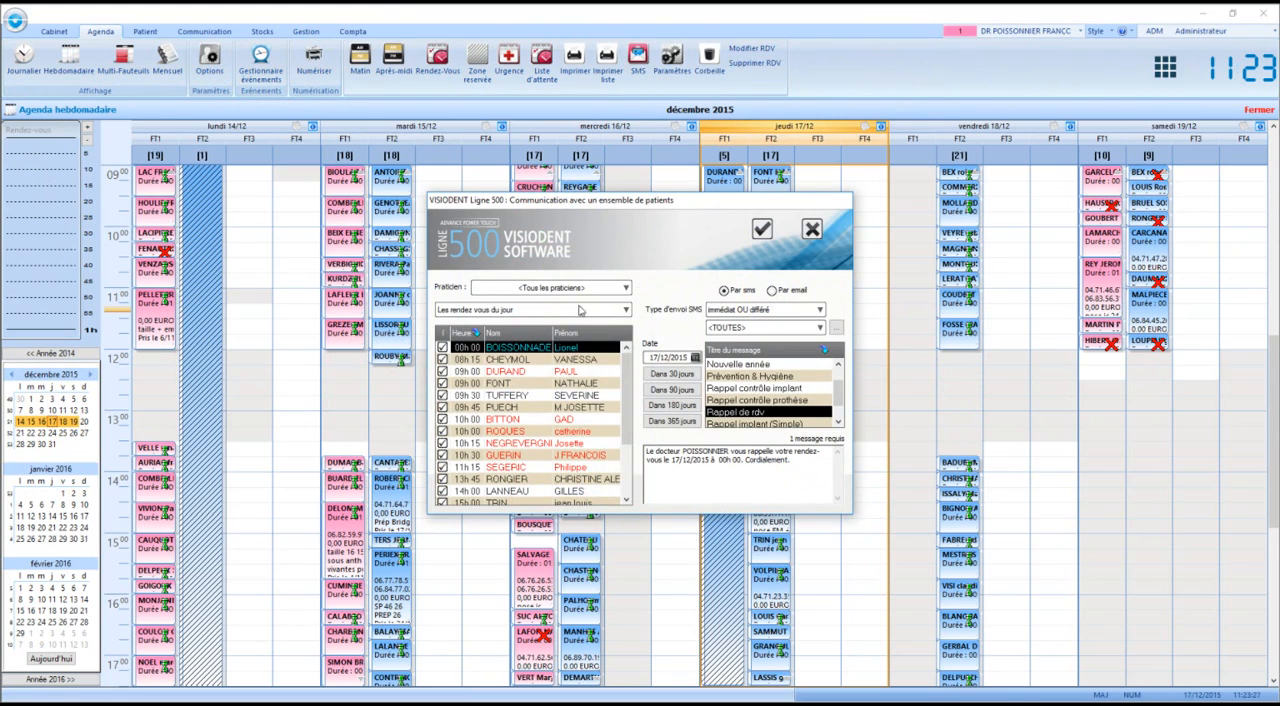
{"action": "left_click", "coordinate": [580, 310]}
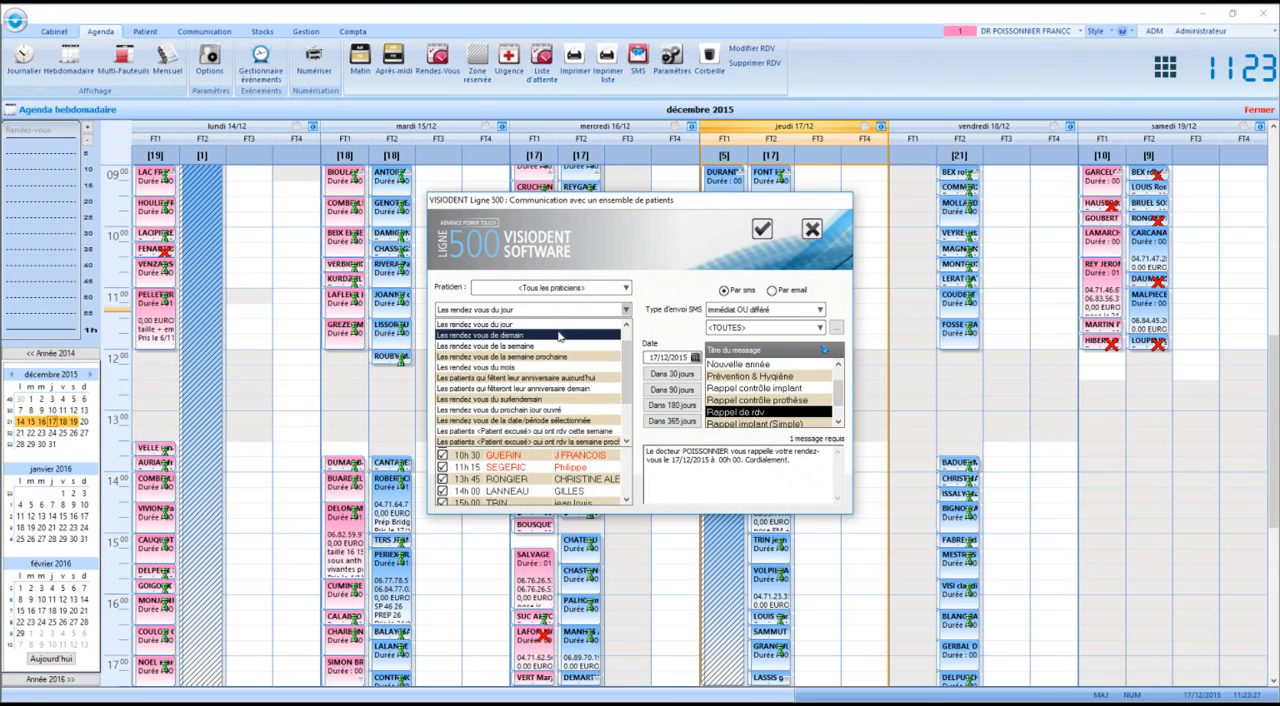
{"action": "left_click", "coordinate": [560, 335]}
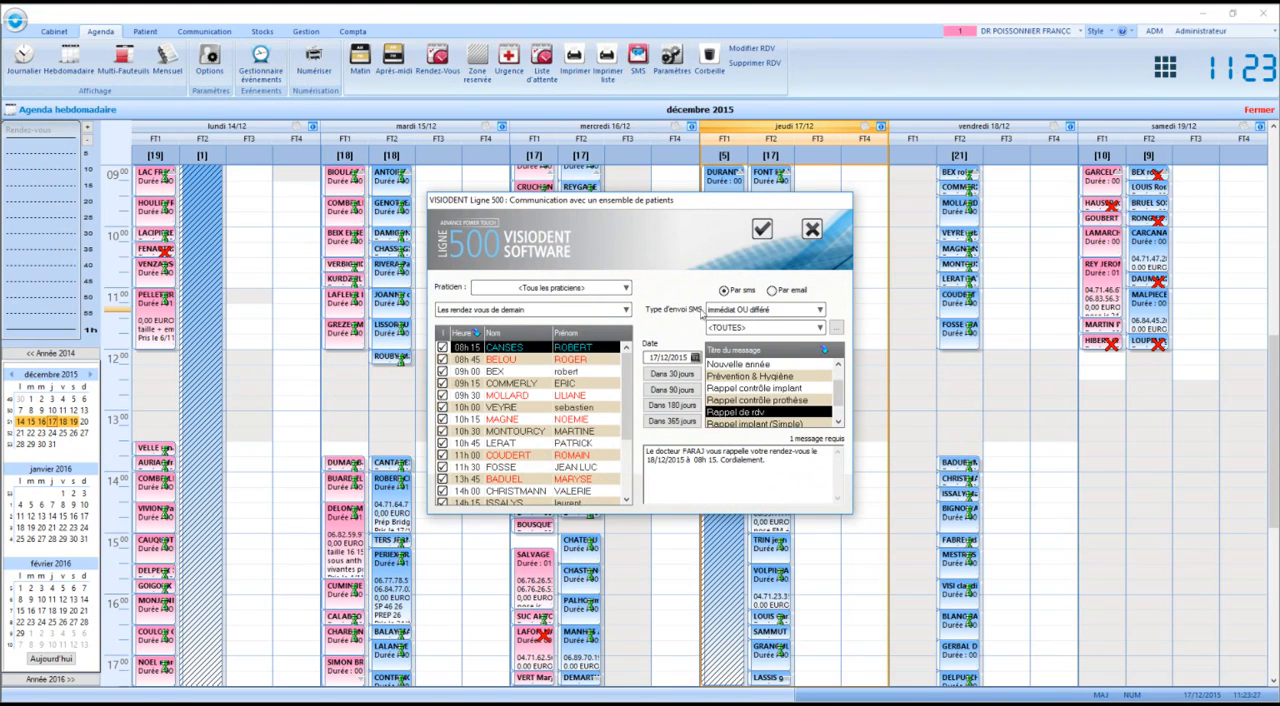
{"action": "left_click", "coordinate": [736, 331]}
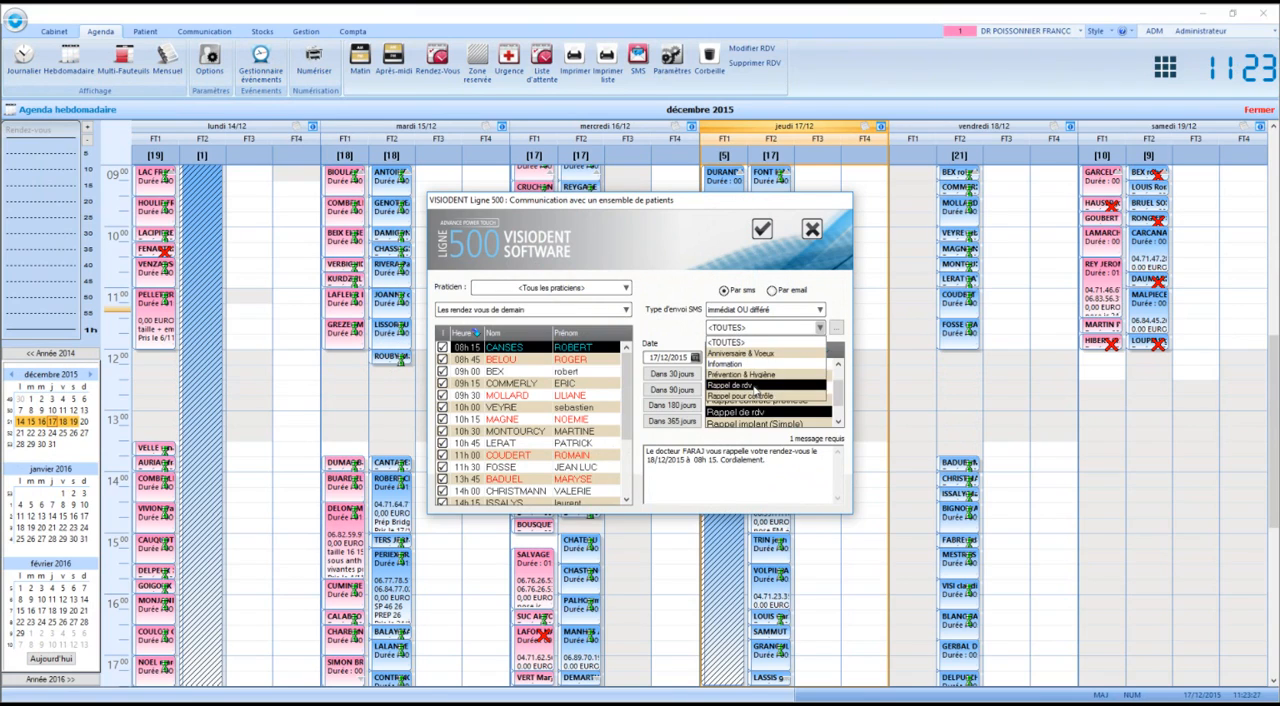
{"action": "left_click", "coordinate": [756, 386]}
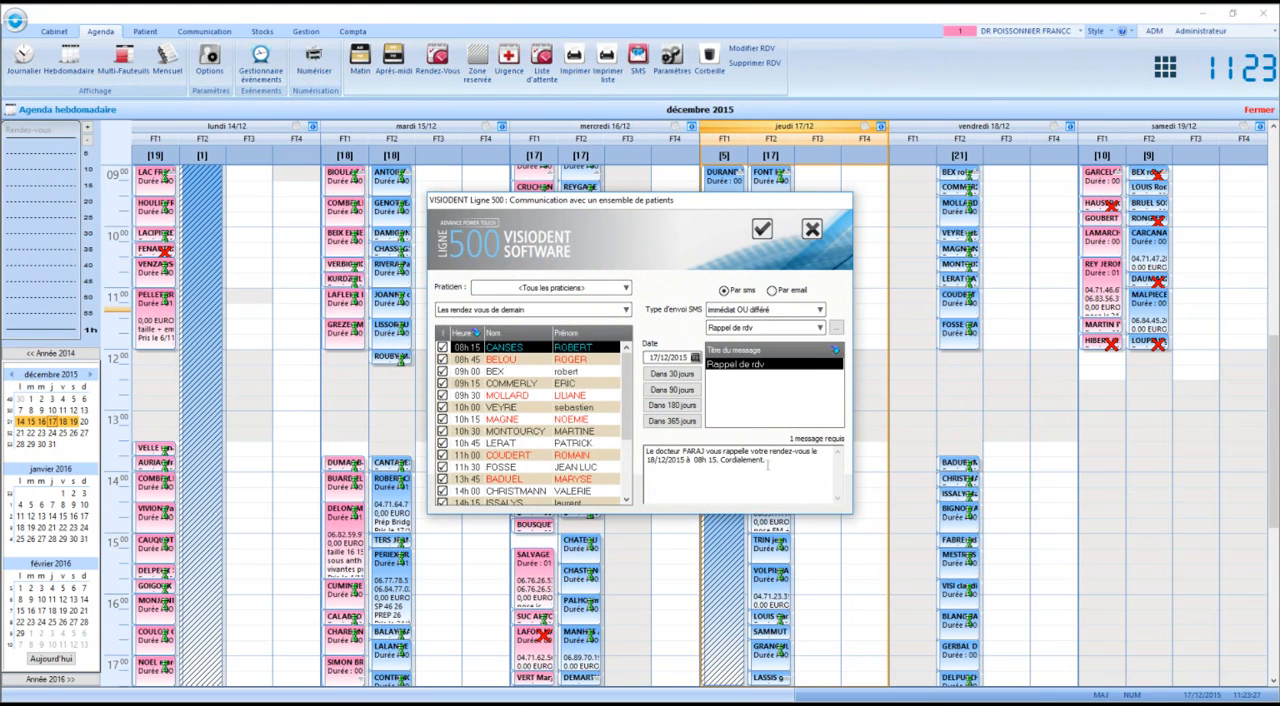
{"action": "left_click", "coordinate": [811, 229]}
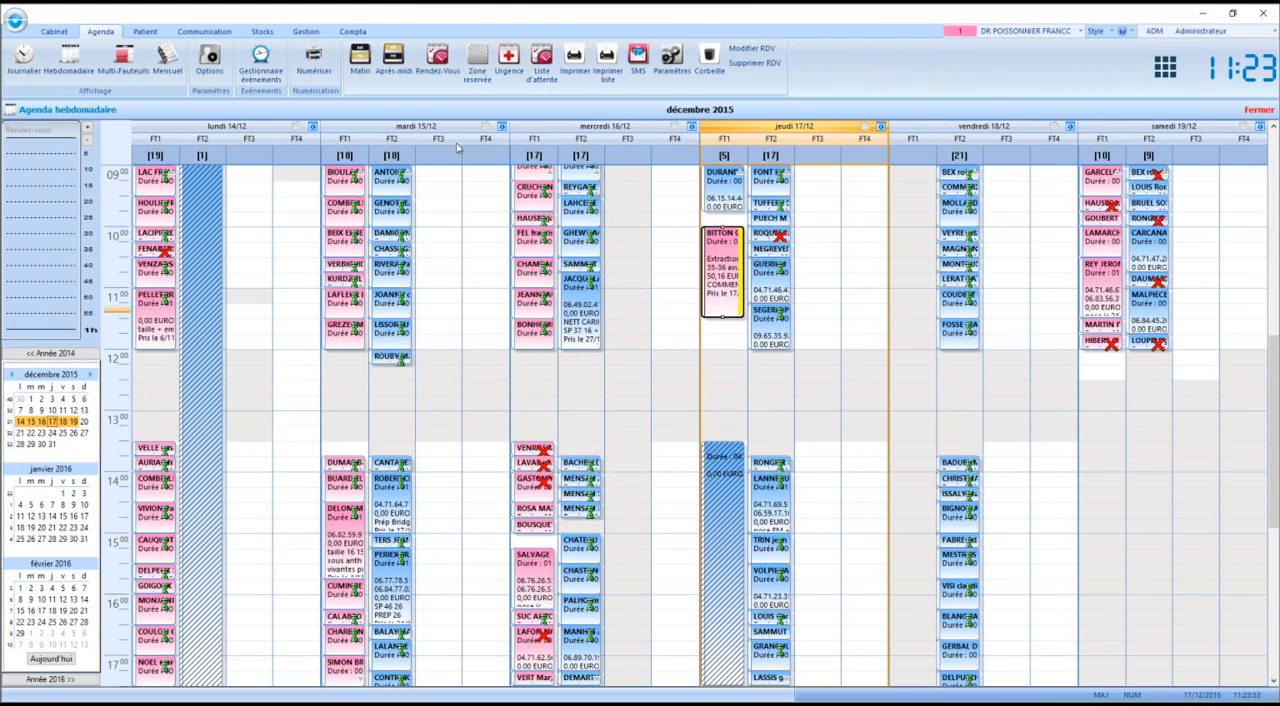
Examine the waiting list of patients with pending treatment acts and close it
{"action": "left_click", "coordinate": [540, 72]}
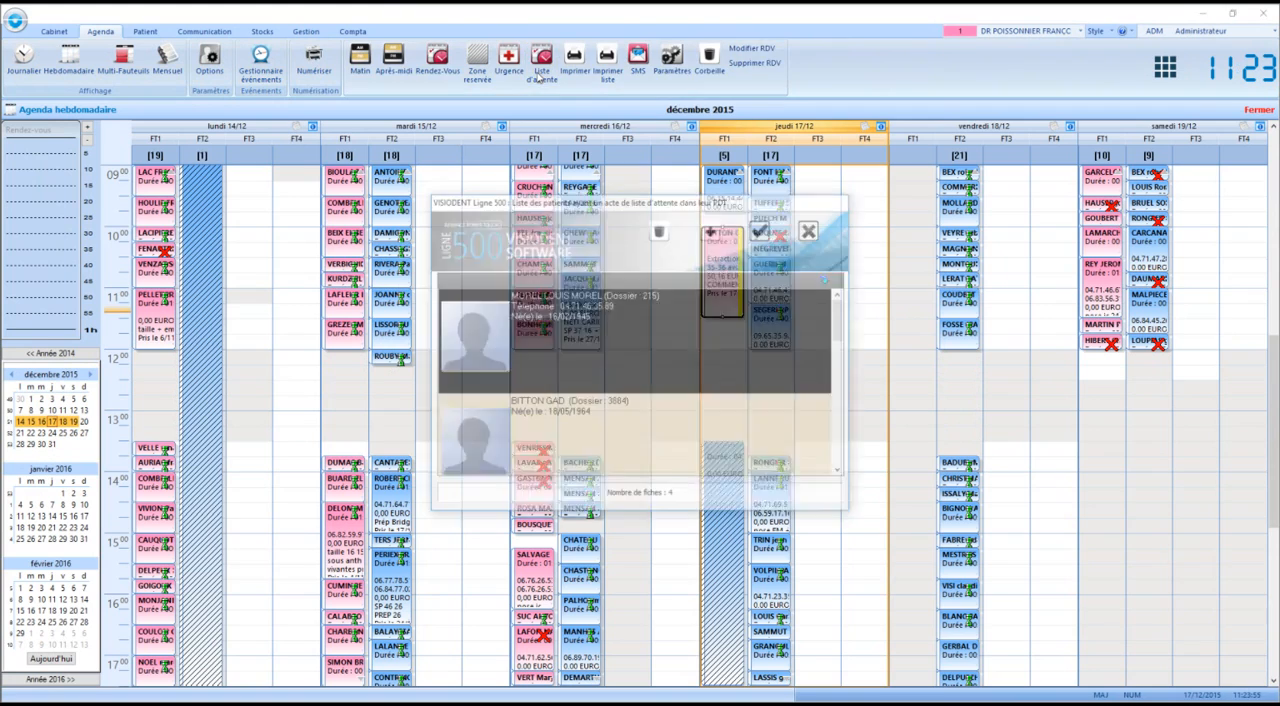
{"action": "left_click_drag", "start_coordinate": [850, 333], "coordinate": [820, 333]}
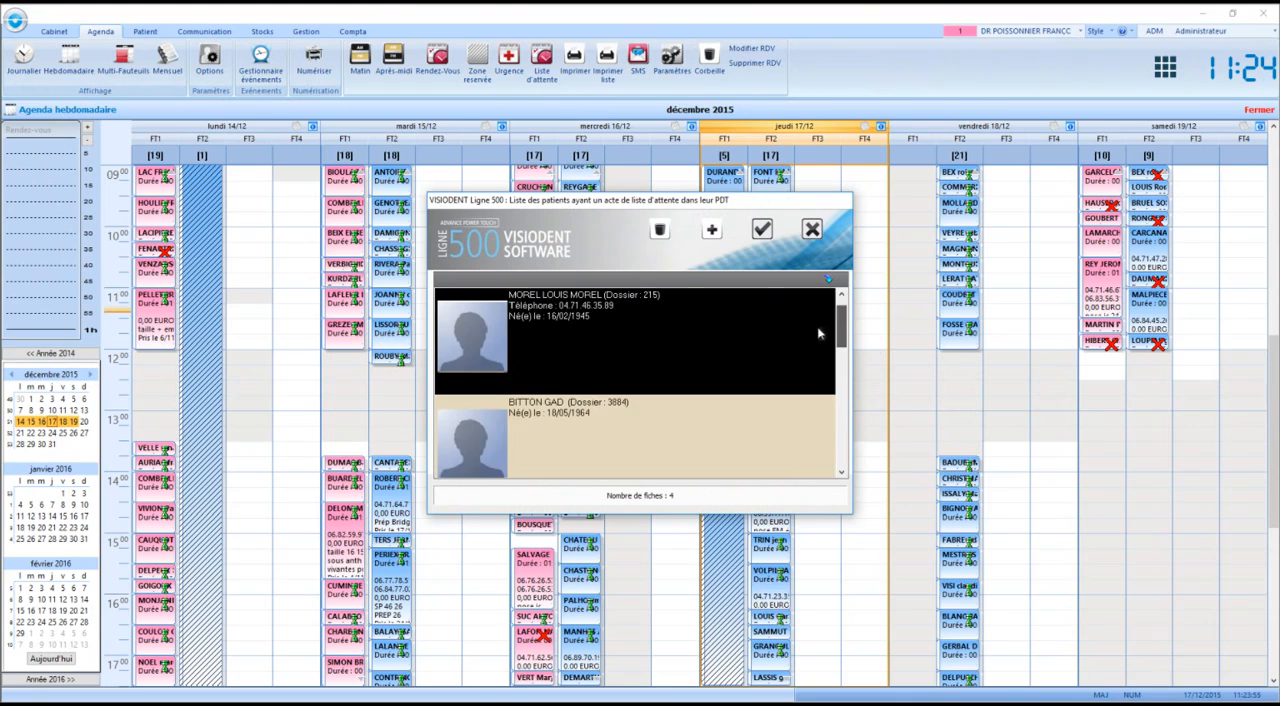
{"action": "left_click", "coordinate": [812, 230]}
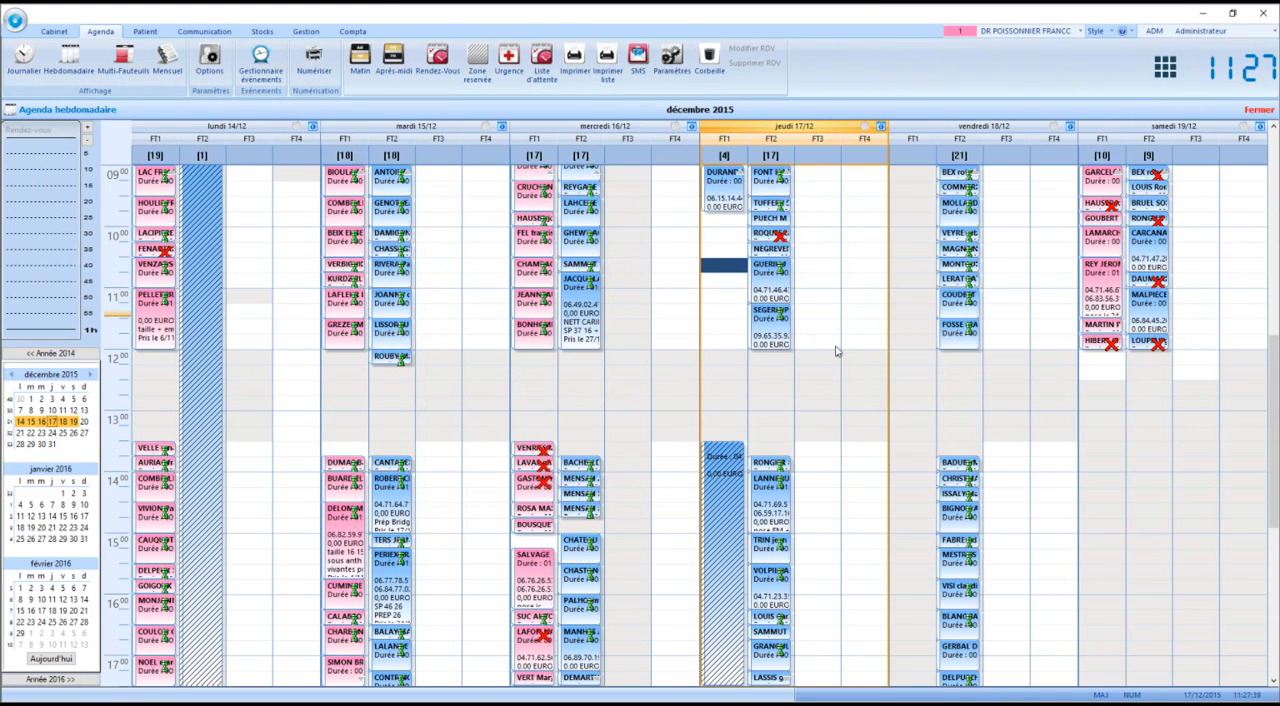
Start a new appointment on Thursday 17/12 at 10h00 in chair FT1, viewing the blank new-patient form and cancelling it
{"action": "left_click", "coordinate": [725, 235]}
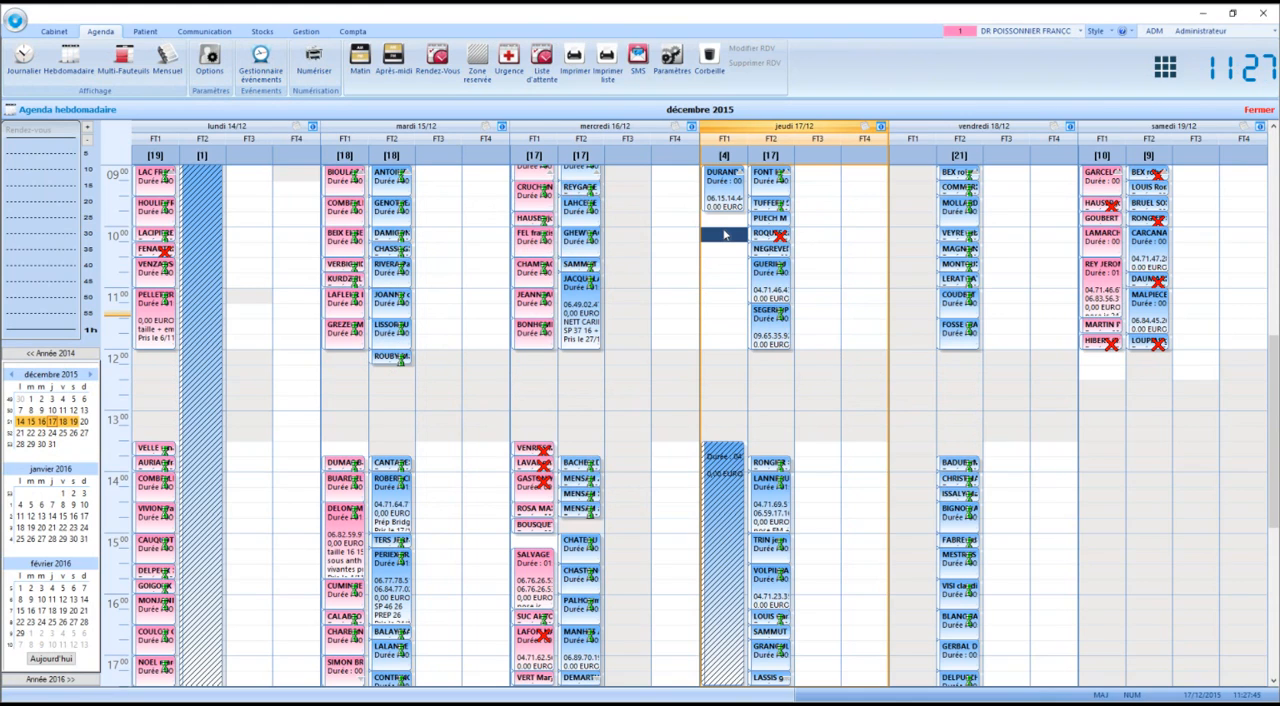
{"action": "double_click", "coordinate": [725, 235]}
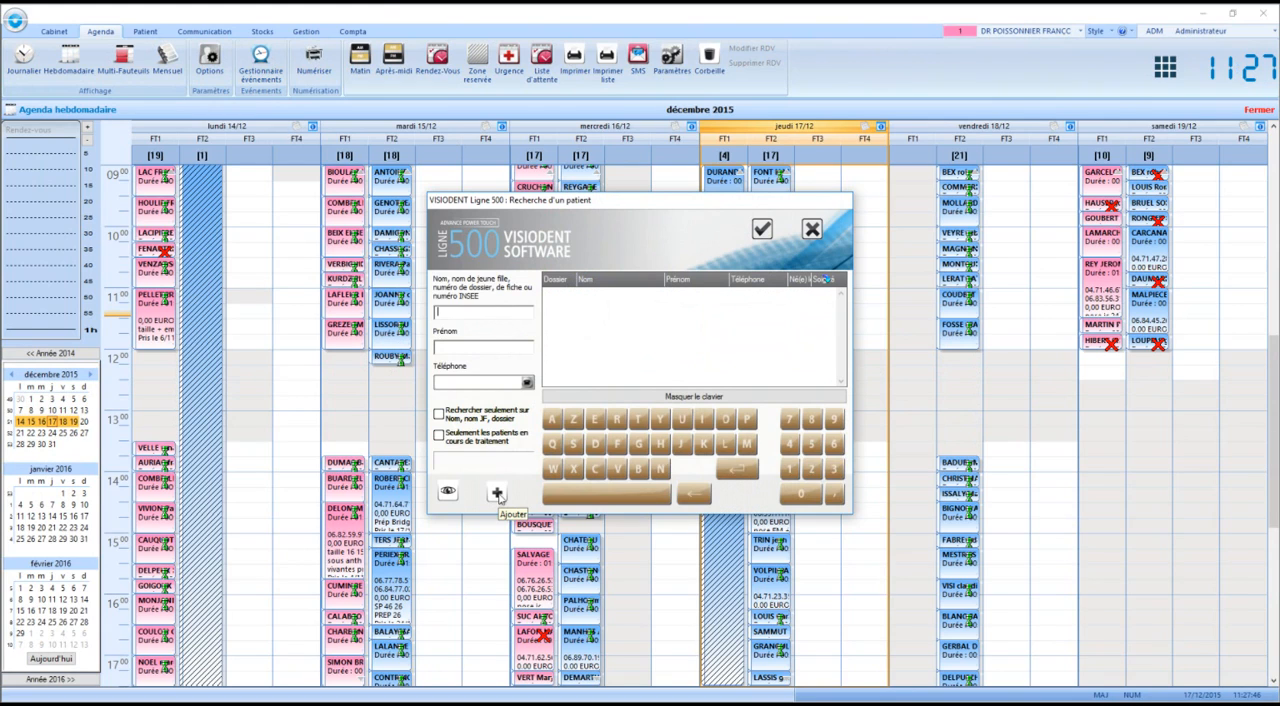
{"action": "left_click", "coordinate": [497, 493]}
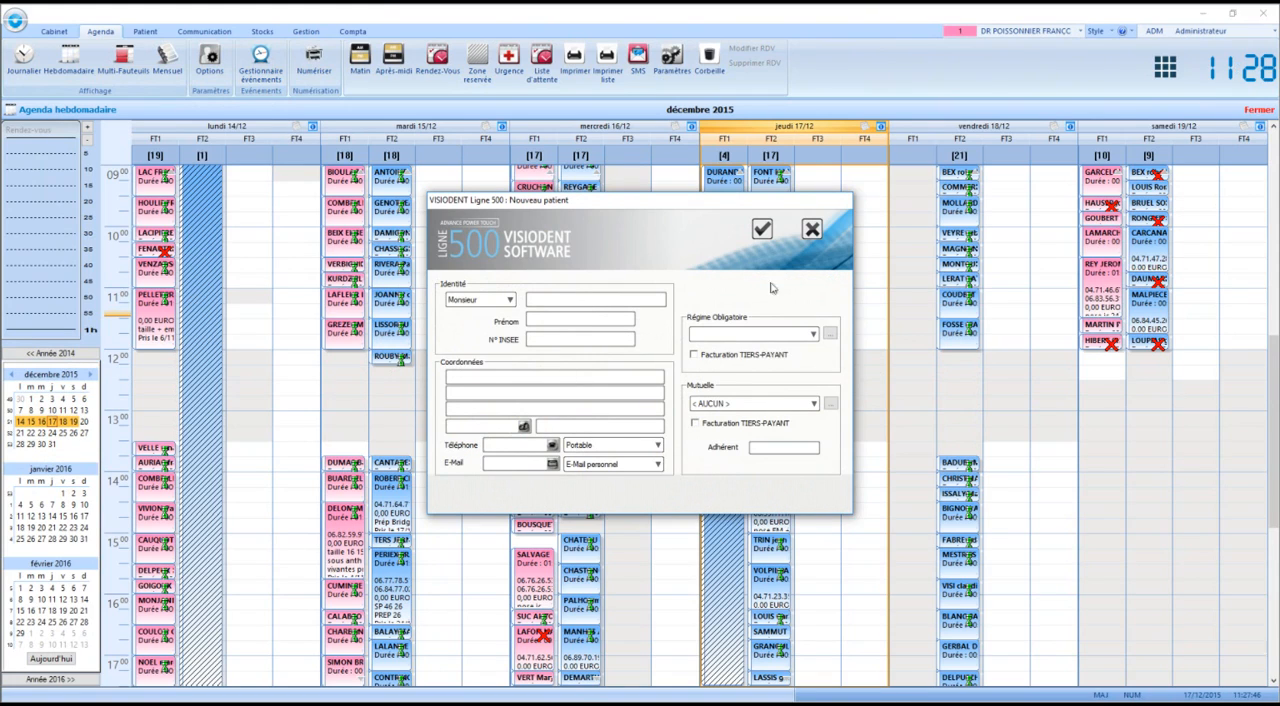
{"action": "left_click", "coordinate": [811, 230]}
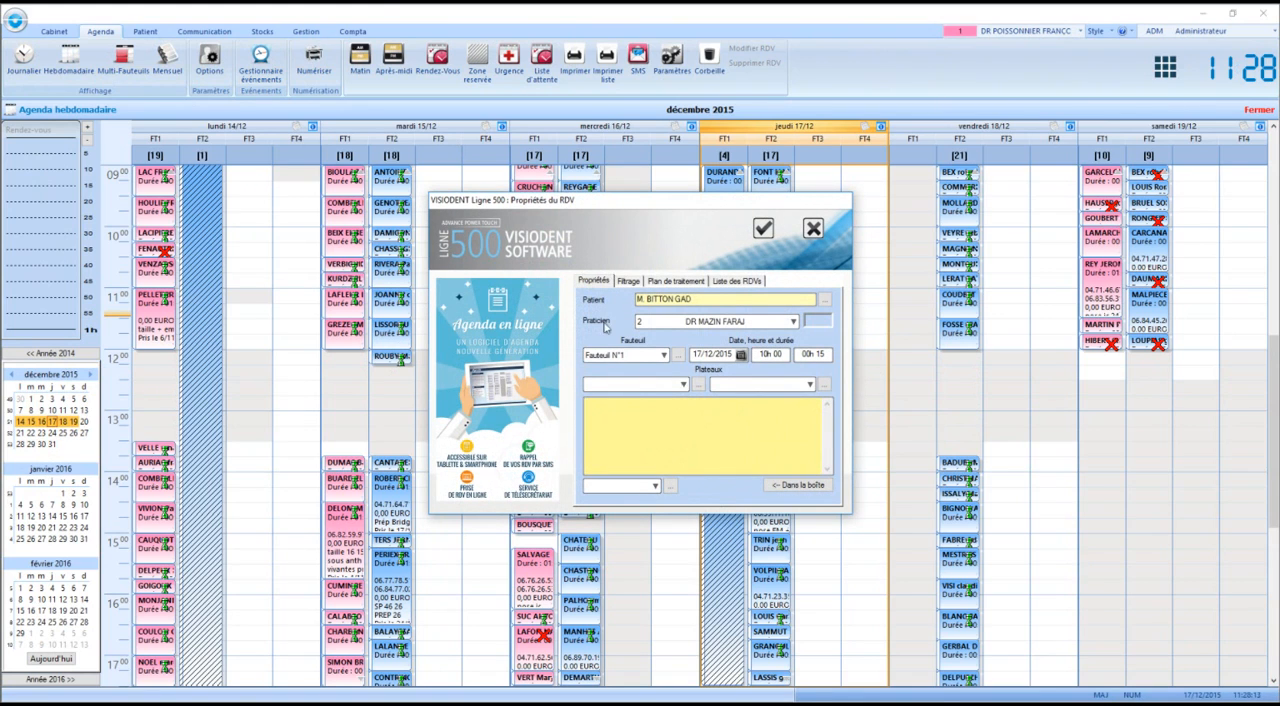
Fill in the appointment's properties with practitioner 1, "Extraction" as the first Plateaux value, and a comment
{"action": "left_click", "coordinate": [701, 325]}
{"action": "left_click", "coordinate": [698, 339]}
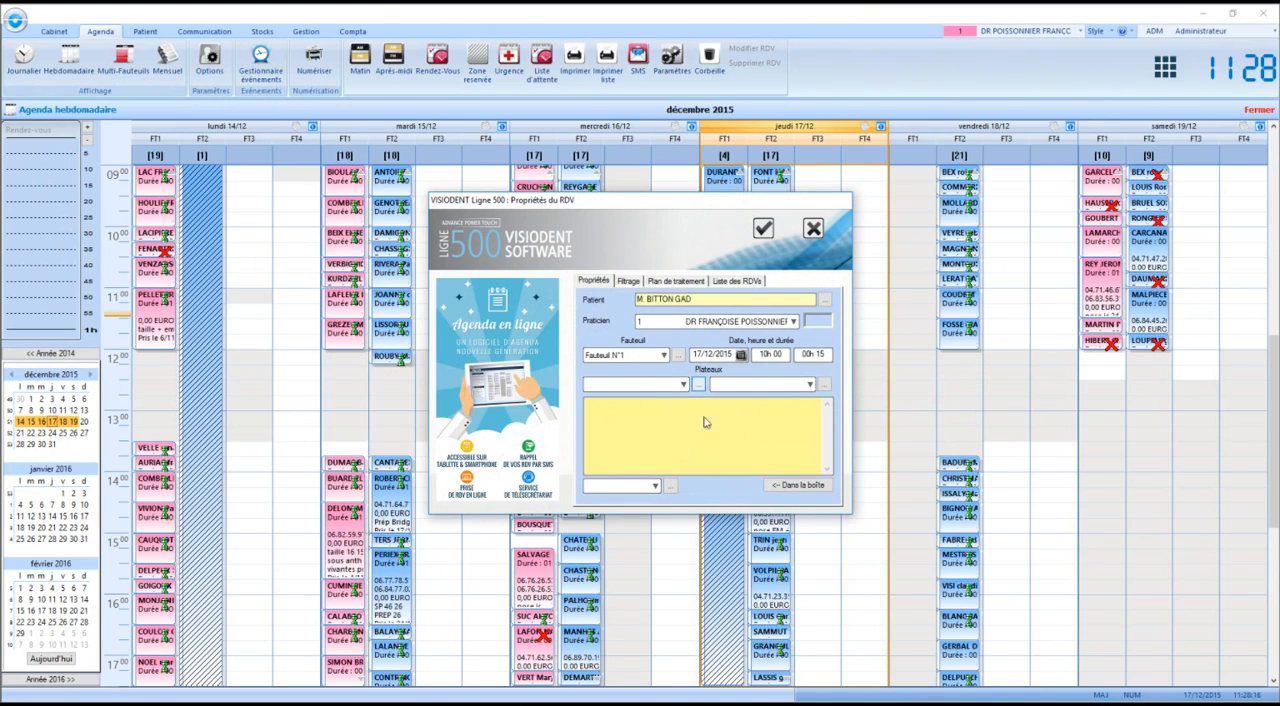
{"action": "left_click", "coordinate": [681, 430]}
{"action": "left_click", "coordinate": [684, 384]}
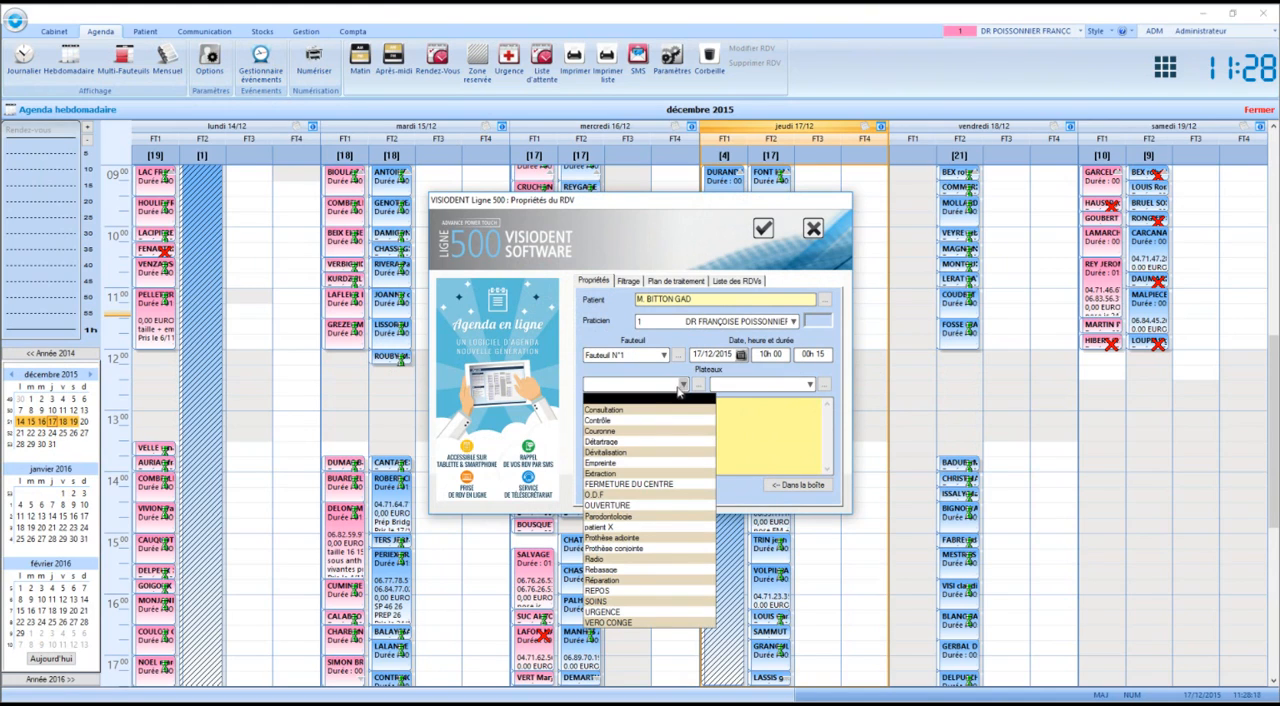
{"action": "left_click", "coordinate": [662, 473]}
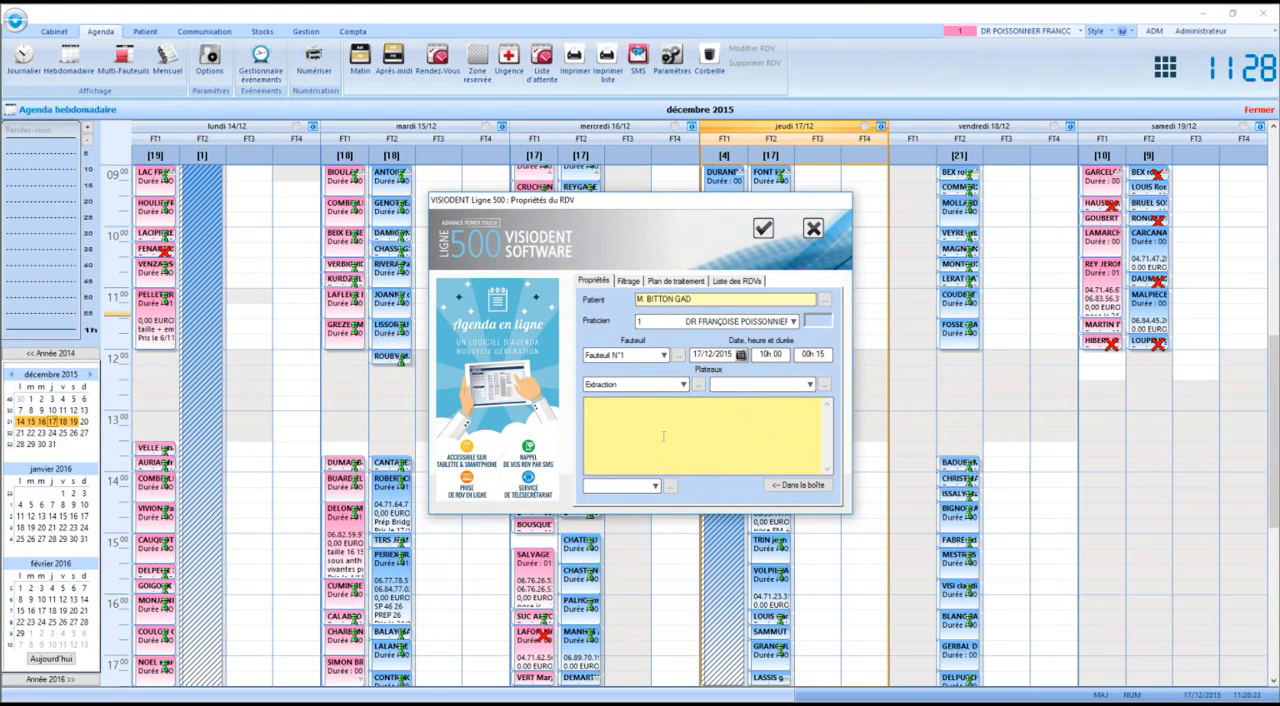
{"action": "type", "text": "MENTAIRES"}
Move the planned avulsion of teeth 35-36 to the acts to perform, and display the patient's appointment list
{"action": "left_click", "coordinate": [662, 284]}
{"action": "left_click", "coordinate": [670, 335]}
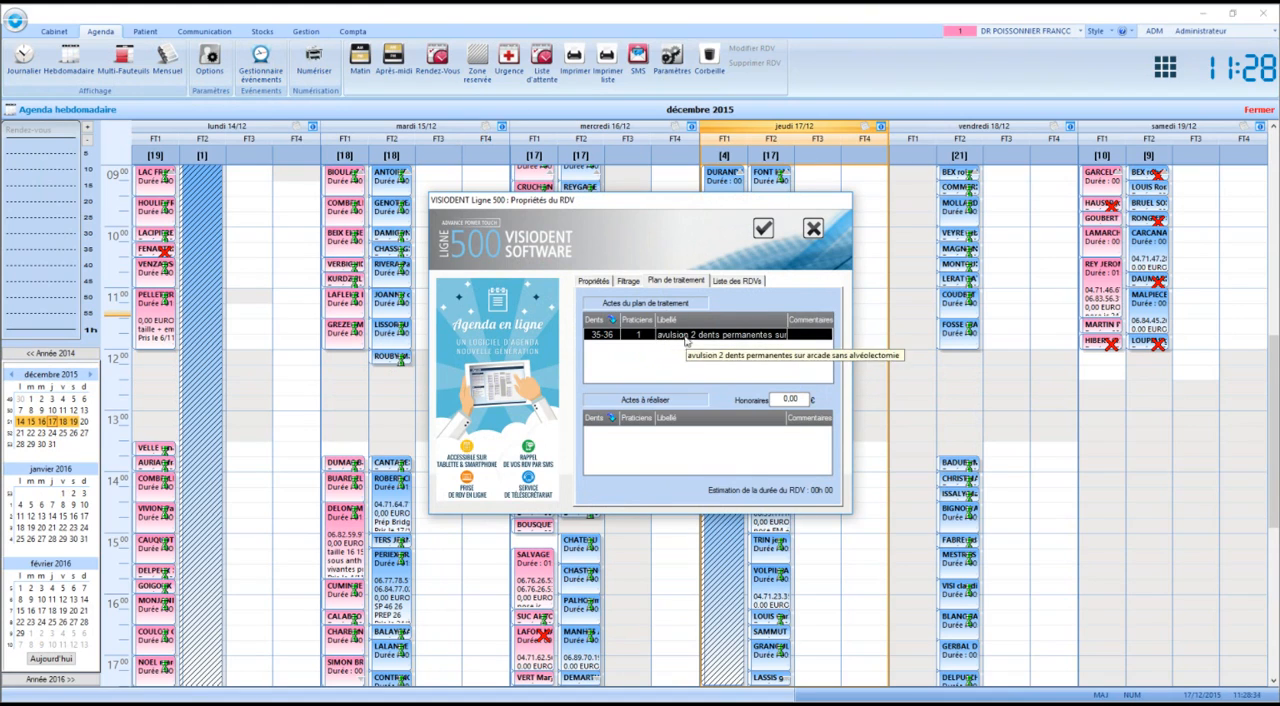
{"action": "left_click_drag", "start_coordinate": [671, 338], "coordinate": [661, 450]}
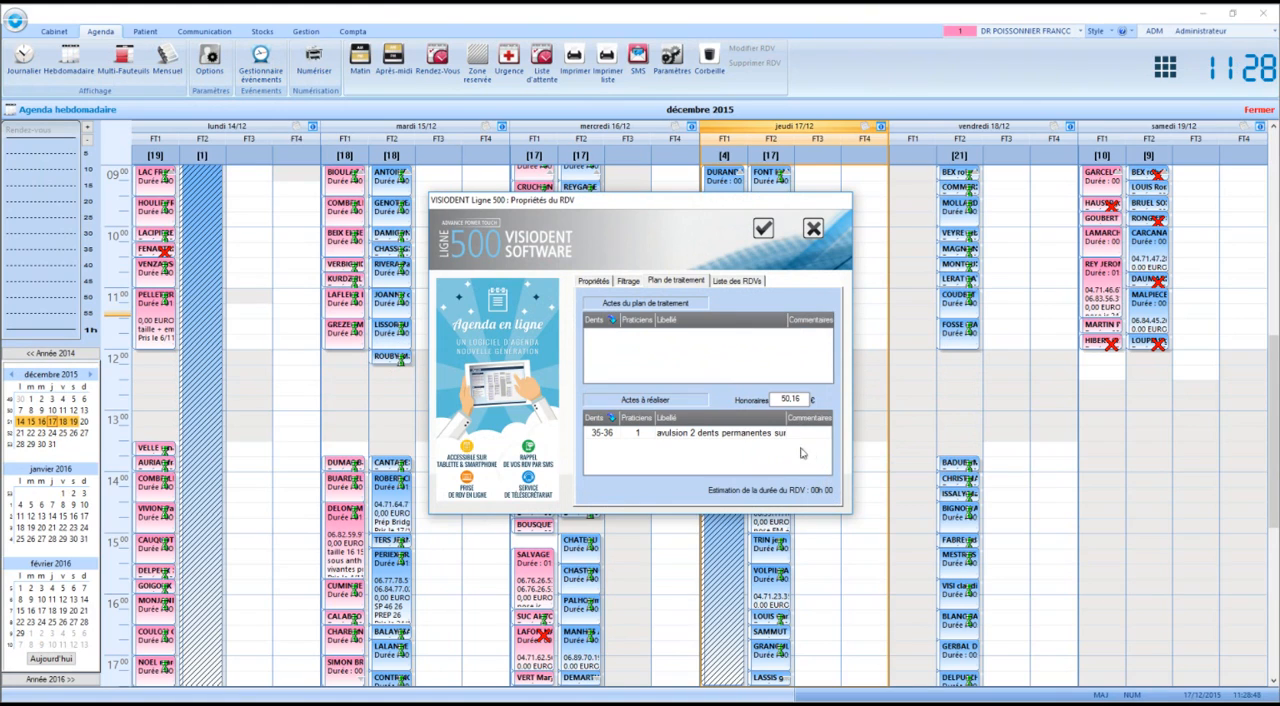
{"action": "left_click", "coordinate": [745, 280]}
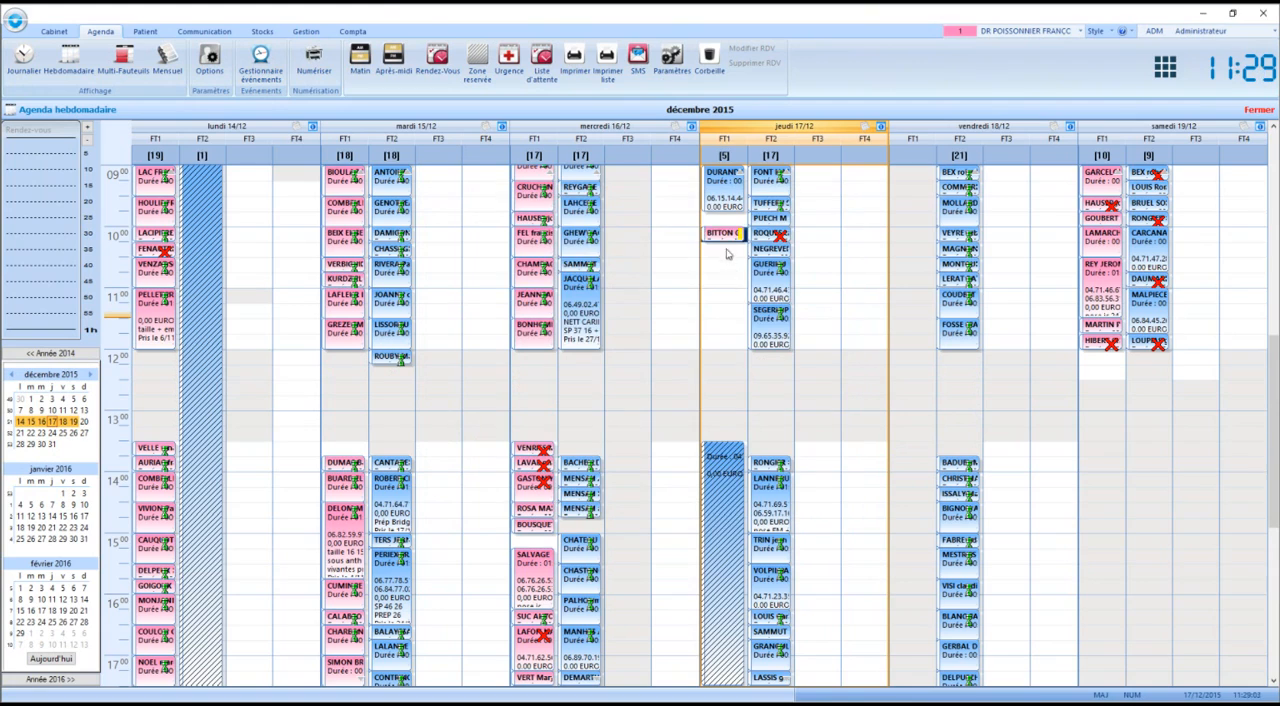
Set the state of the Thursday 17/12 10h00 extraction appointment to "Patient arrivé" and validate its properties
{"action": "left_click", "coordinate": [727, 254]}
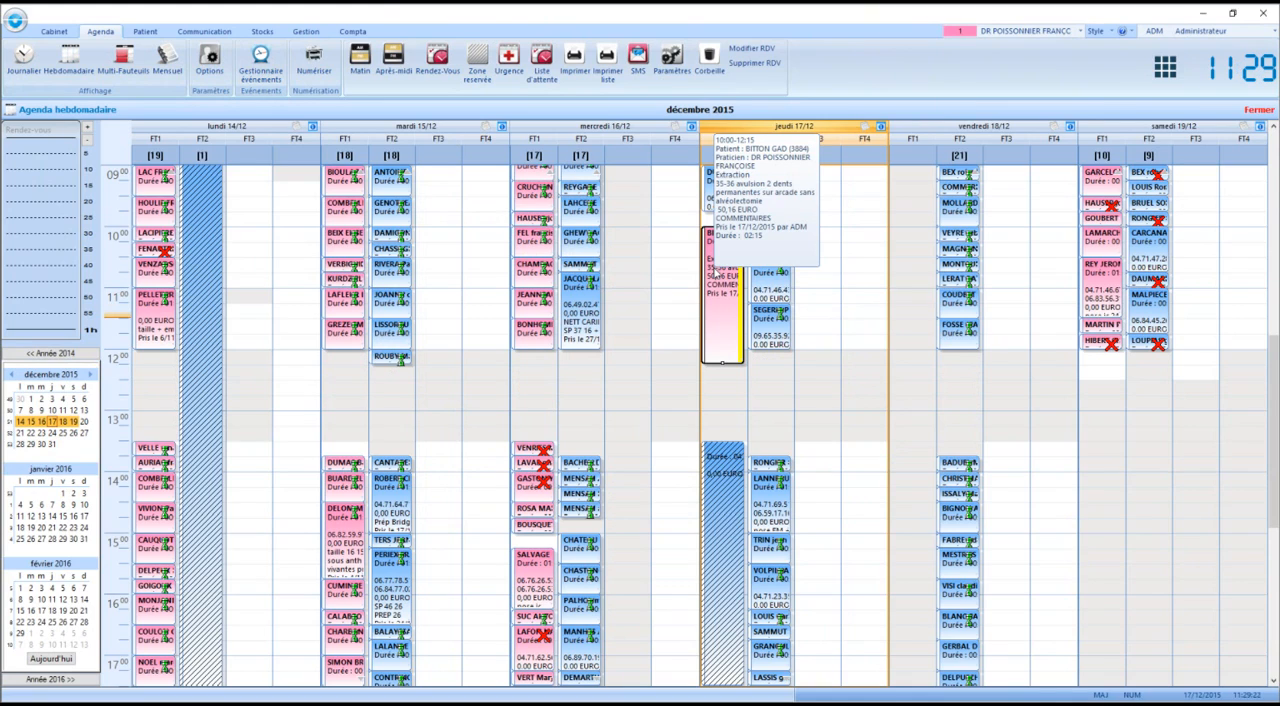
{"action": "right_click", "coordinate": [739, 331]}
{"action": "left_click", "coordinate": [740, 329]}
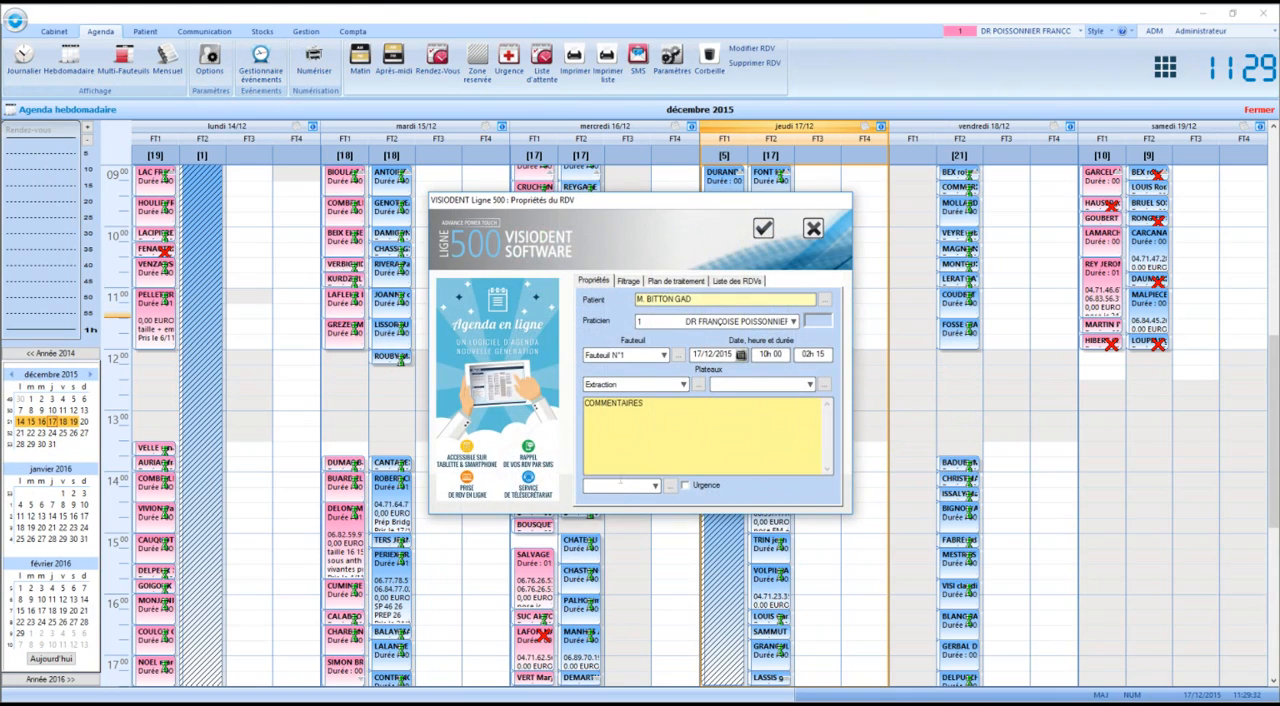
{"action": "left_click", "coordinate": [620, 490]}
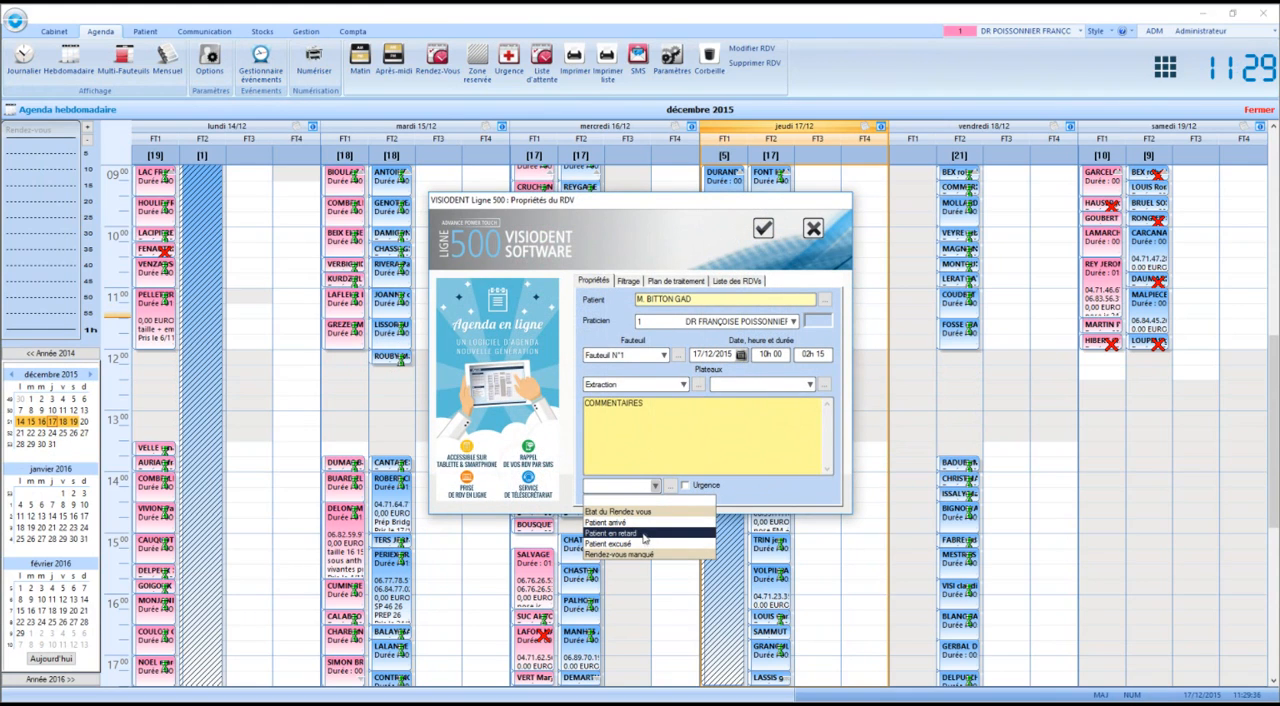
{"action": "left_click", "coordinate": [640, 522]}
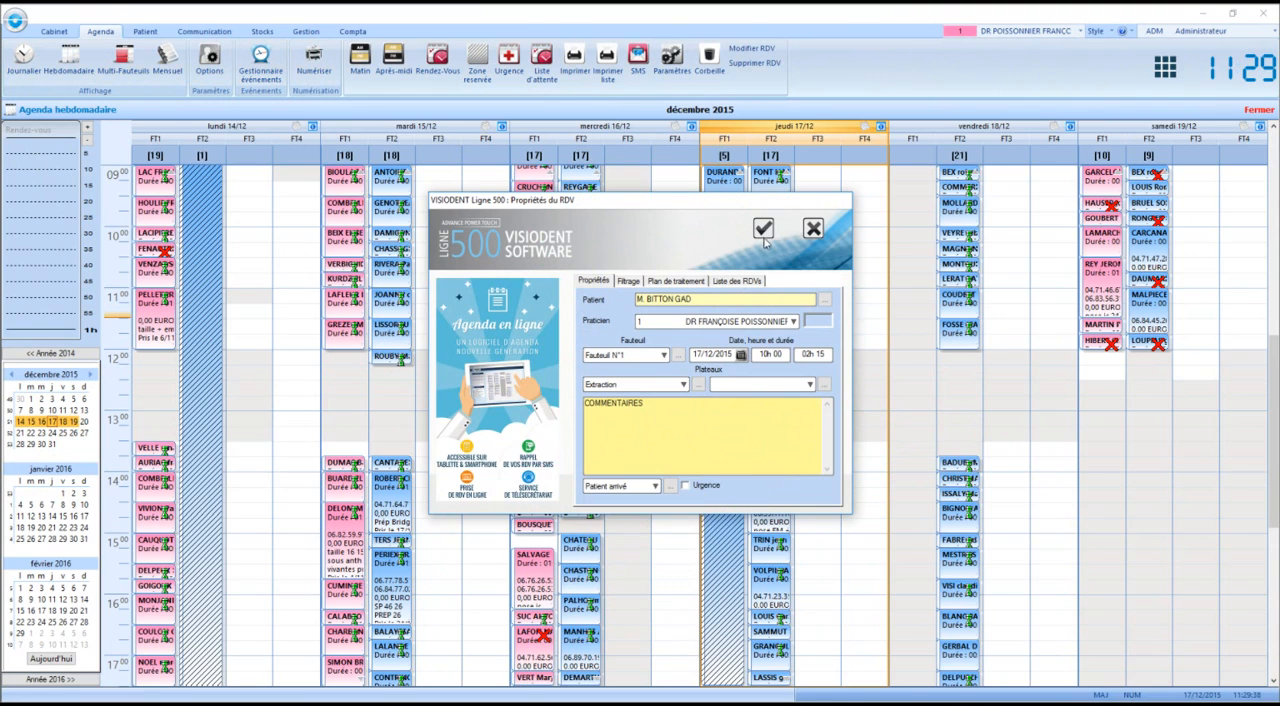
{"action": "left_click", "coordinate": [764, 236]}
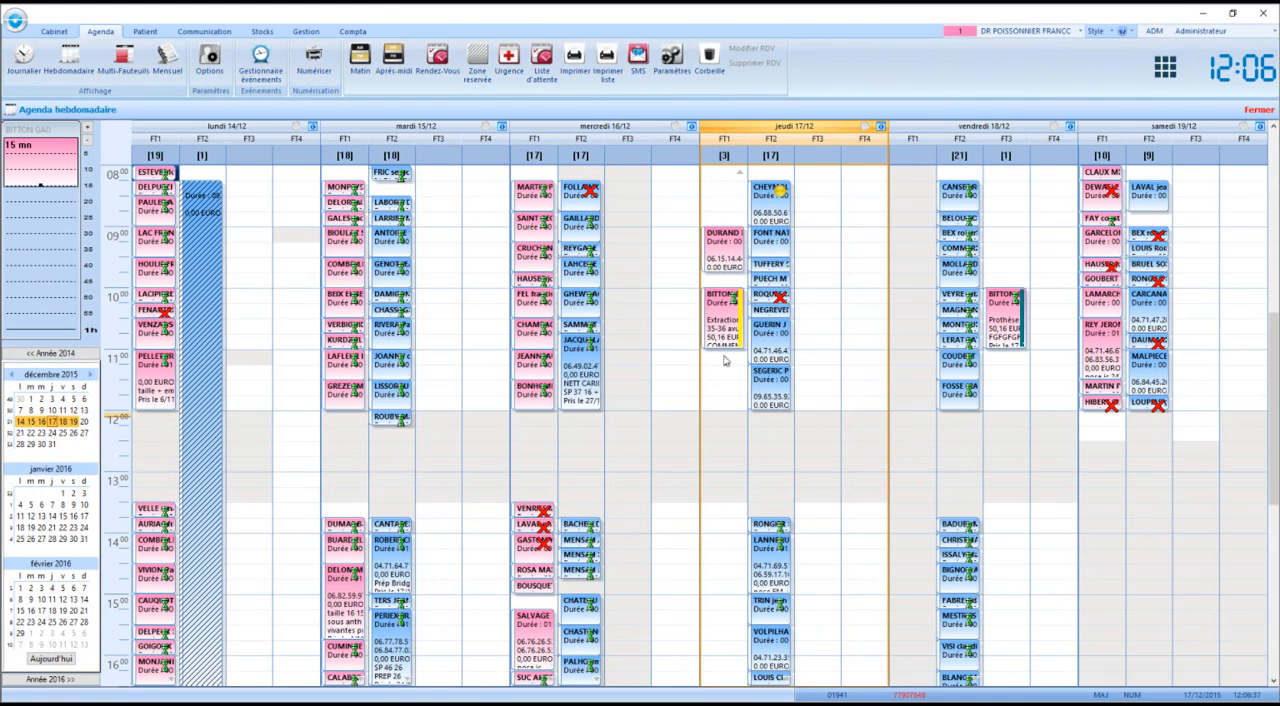
Copy the Thursday 10h00 extraction appointment to Friday 18/12 at 14h00 in chair FT3
{"action": "mouse_move", "coordinate": [788, 298]}
{"action": "mouse_move", "coordinate": [790, 197]}
{"action": "mouse_move", "coordinate": [724, 336]}
{"action": "left_click_drag", "start_coordinate": [733, 338], "coordinate": [1018, 578]}
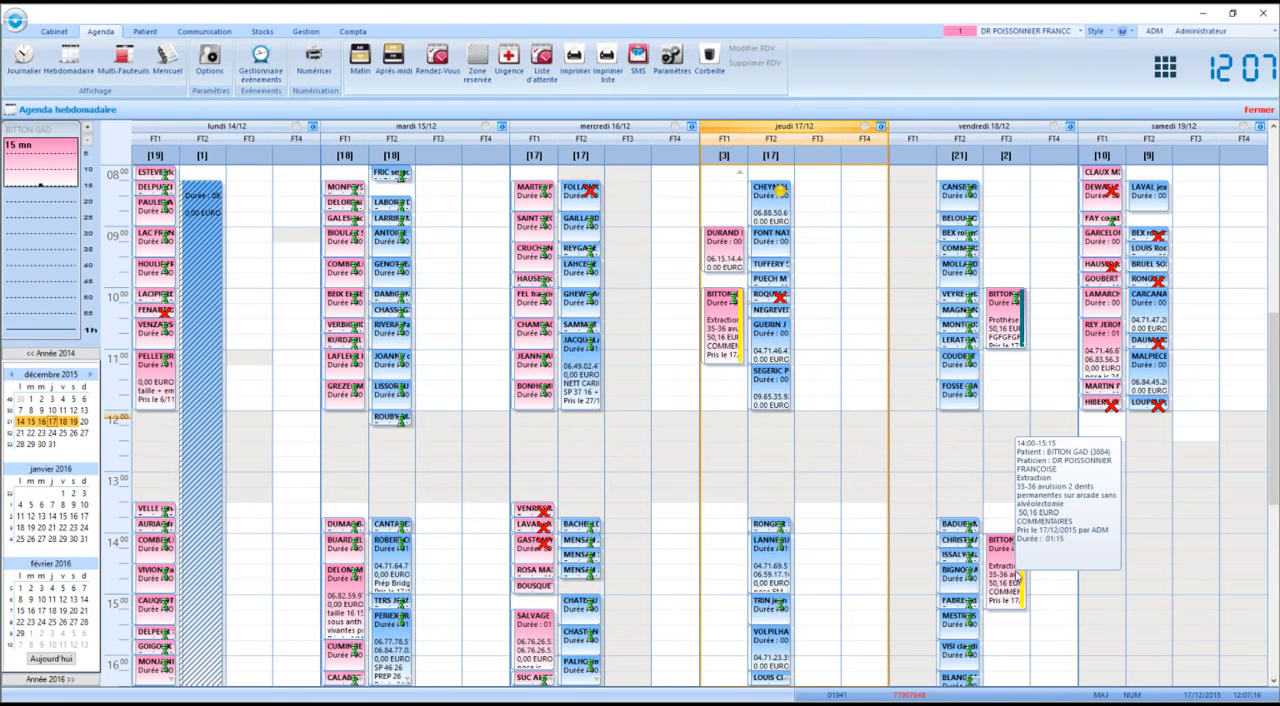
Replace the comment of the Friday 18/12 14h00 appointment with "EFFDDFFF" and validate
{"action": "right_click", "coordinate": [1017, 573]}
{"action": "left_click", "coordinate": [1045, 581]}
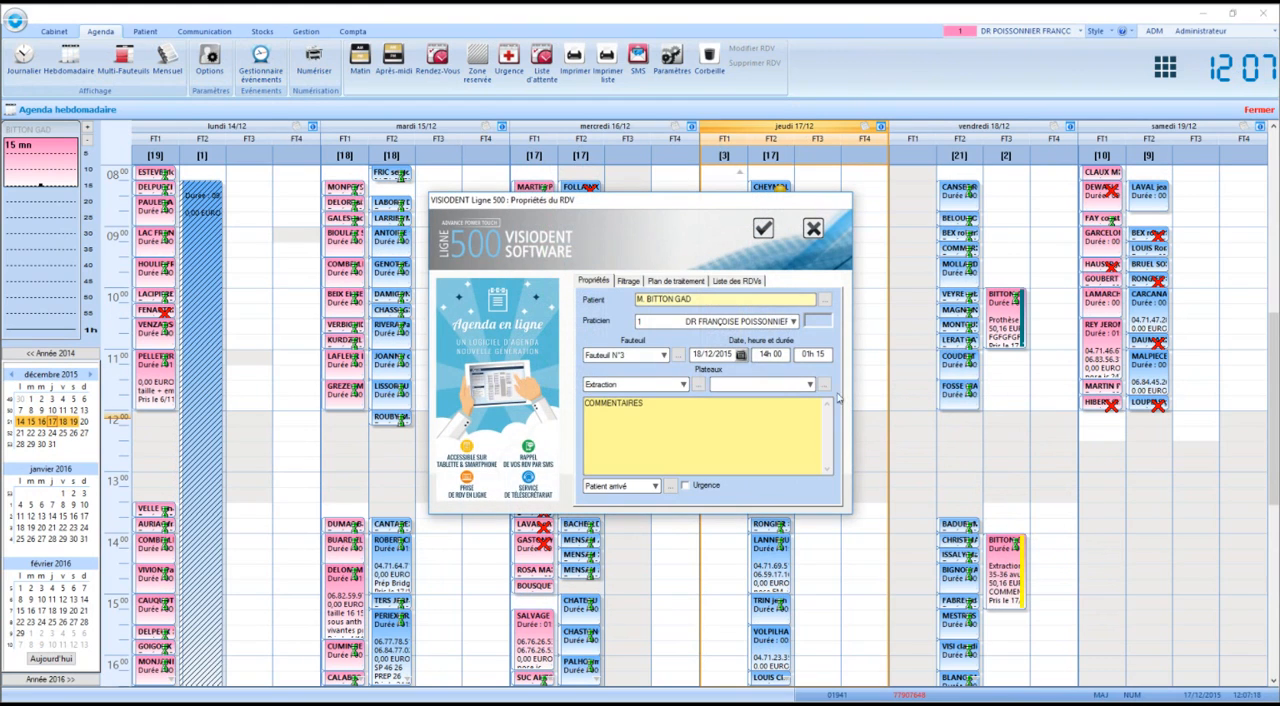
{"action": "double_click", "coordinate": [676, 404]}
{"action": "double_click", "coordinate": [676, 404]}
{"action": "type", "text": "EFFDDFFF"}
{"action": "left_click", "coordinate": [763, 230]}
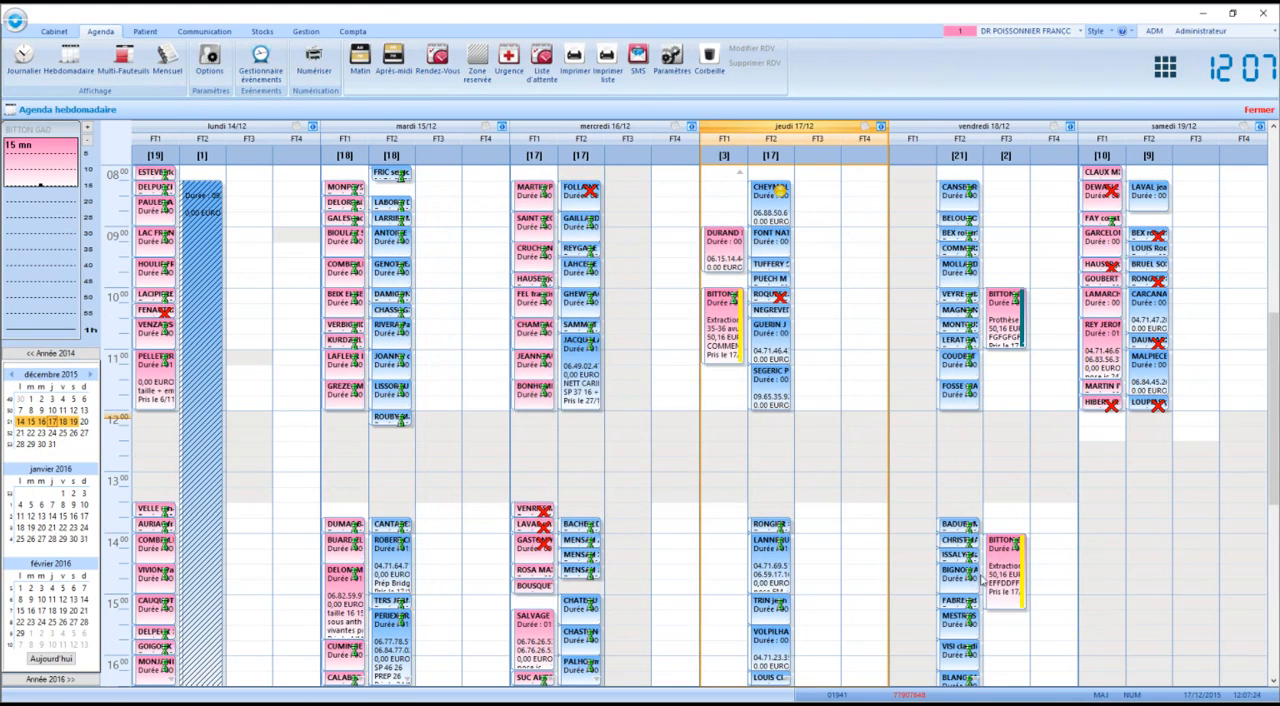
Create a reserved zone on Thursday 17/12 in chair FT1, starting at 13h30 and lasting 04h15
{"action": "mouse_move", "coordinate": [1000, 577]}
{"action": "left_click_drag", "start_coordinate": [717, 514], "coordinate": [716, 670]}
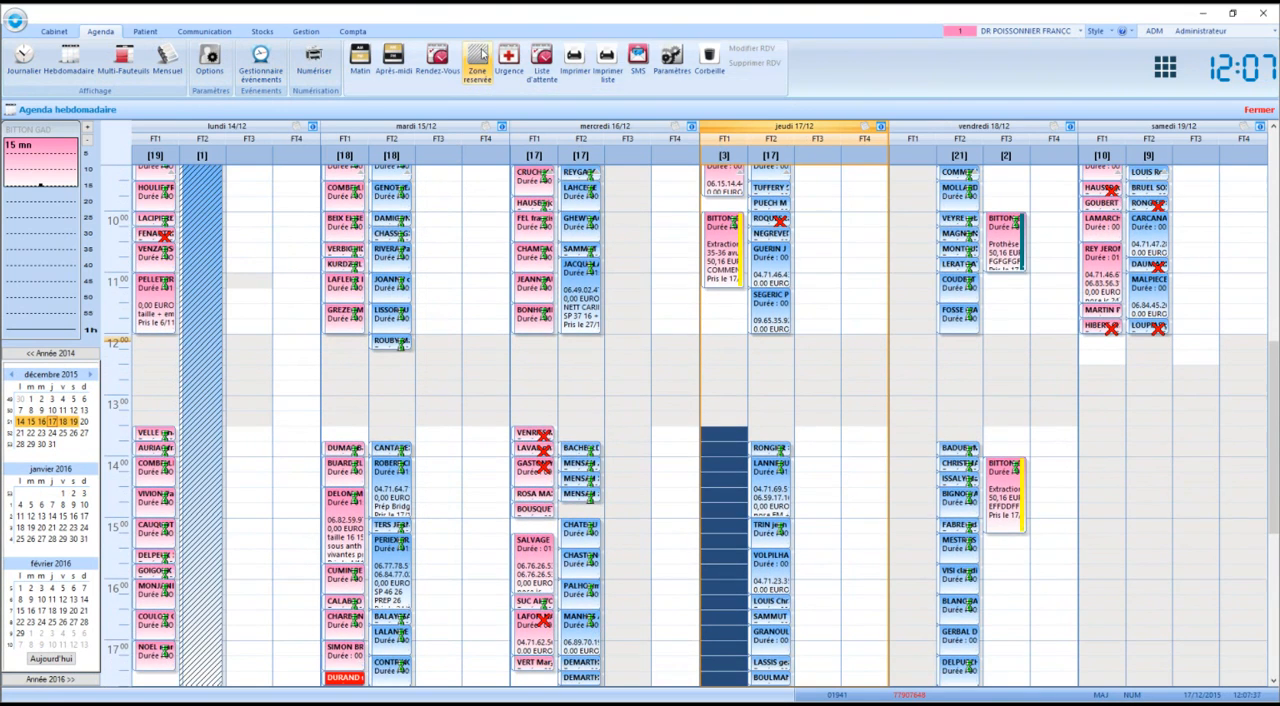
{"action": "left_click", "coordinate": [479, 59]}
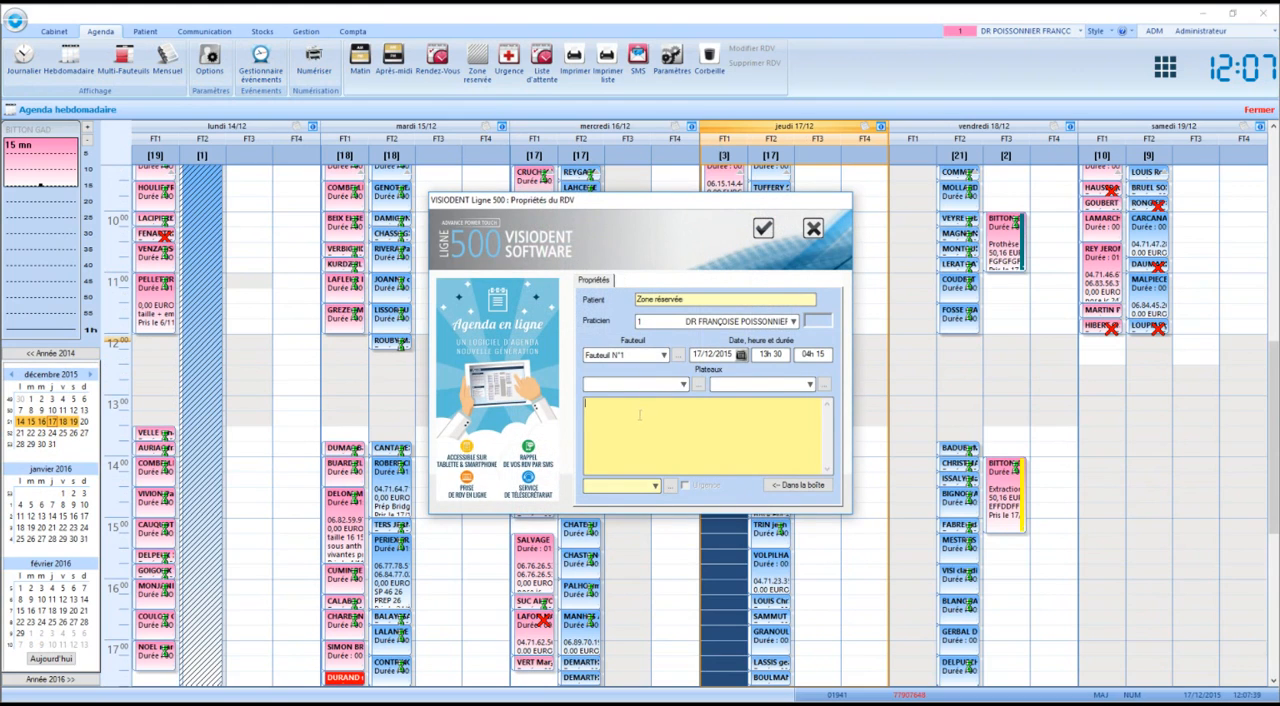
{"action": "left_click", "coordinate": [763, 228]}
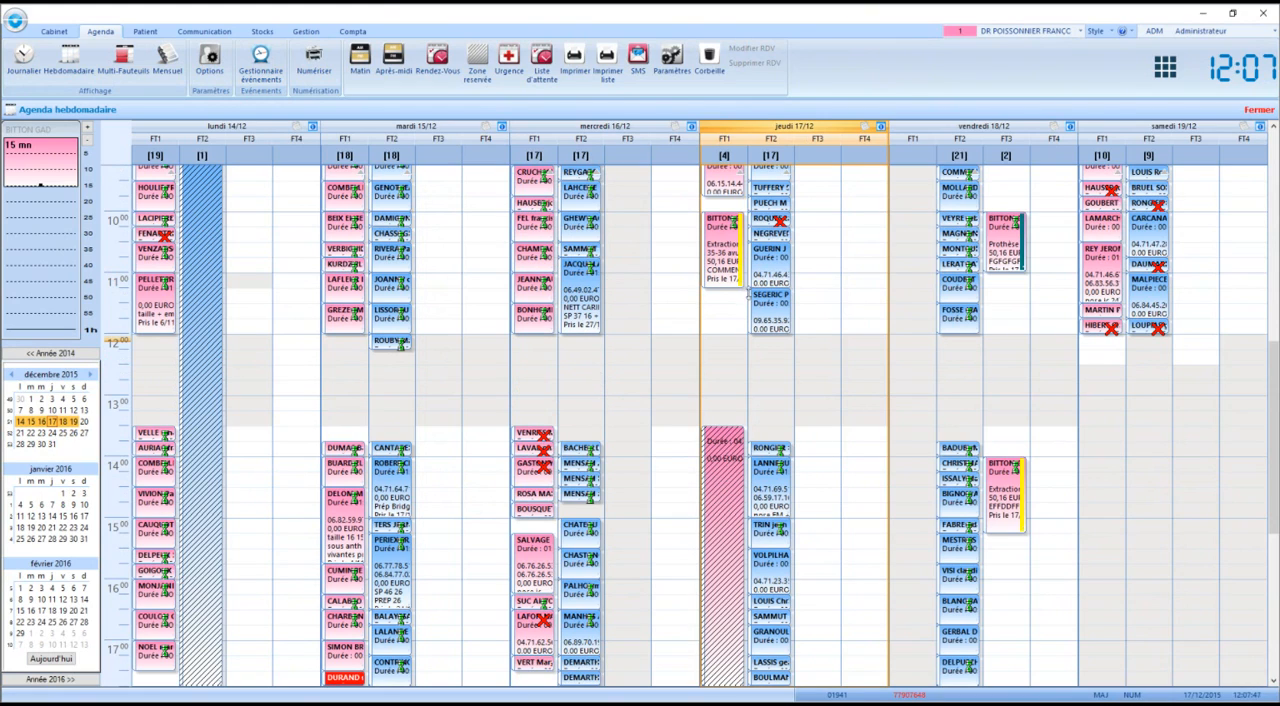
Book a 30-minute emergency appointment on Thursday 17/12 at 11h15 in chair FT1 for the existing patient with file number 8
{"action": "left_click_drag", "start_coordinate": [738, 296], "coordinate": [735, 320]}
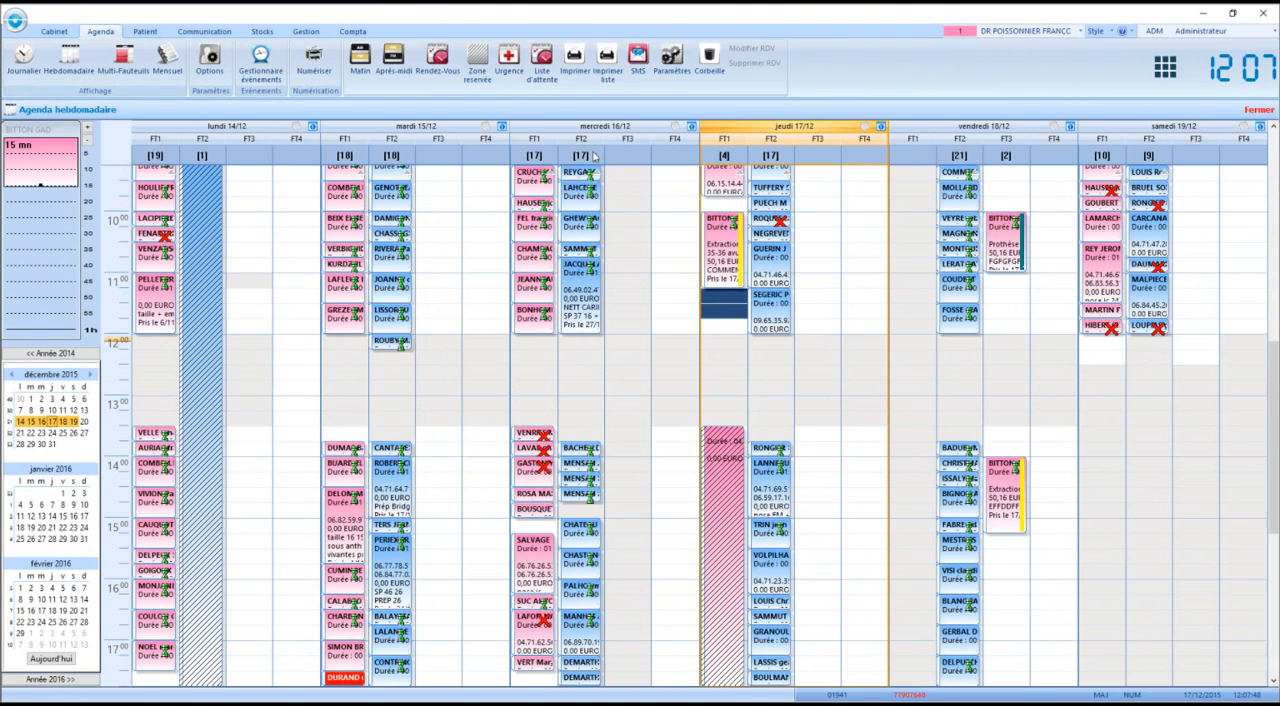
{"action": "left_click", "coordinate": [509, 57]}
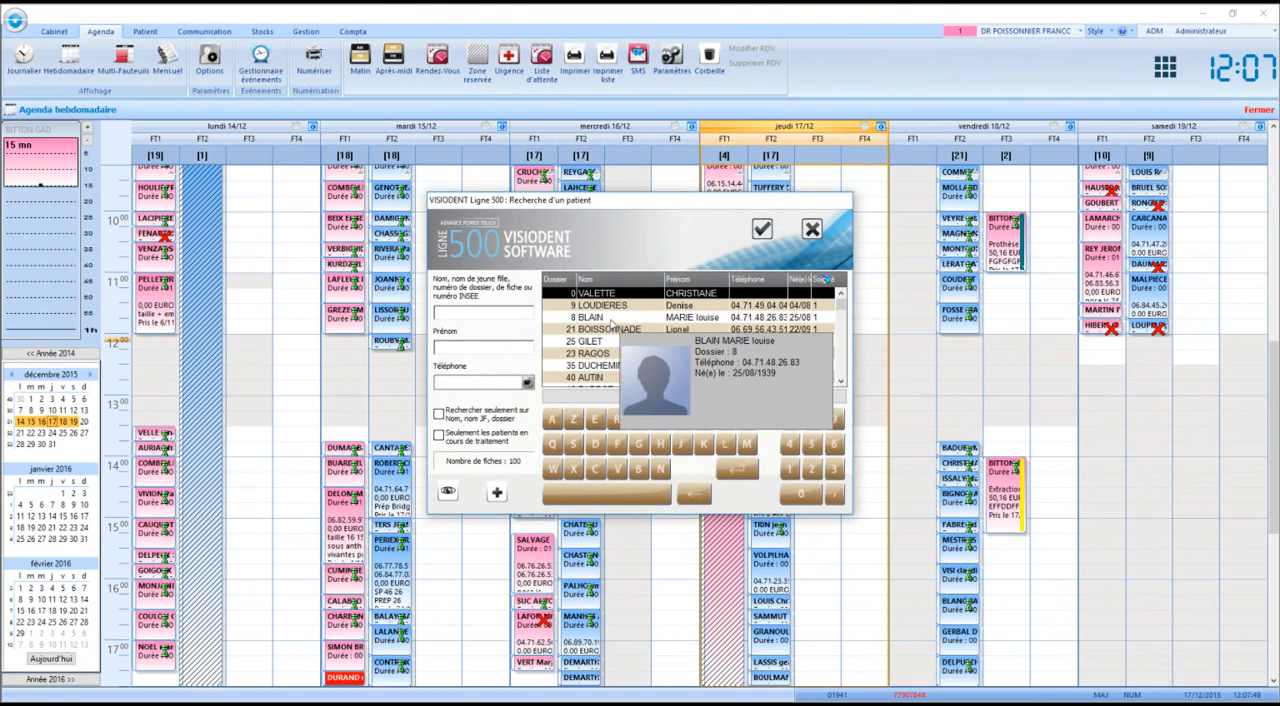
{"action": "double_click", "coordinate": [611, 326]}
{"action": "left_click", "coordinate": [336, 217]}
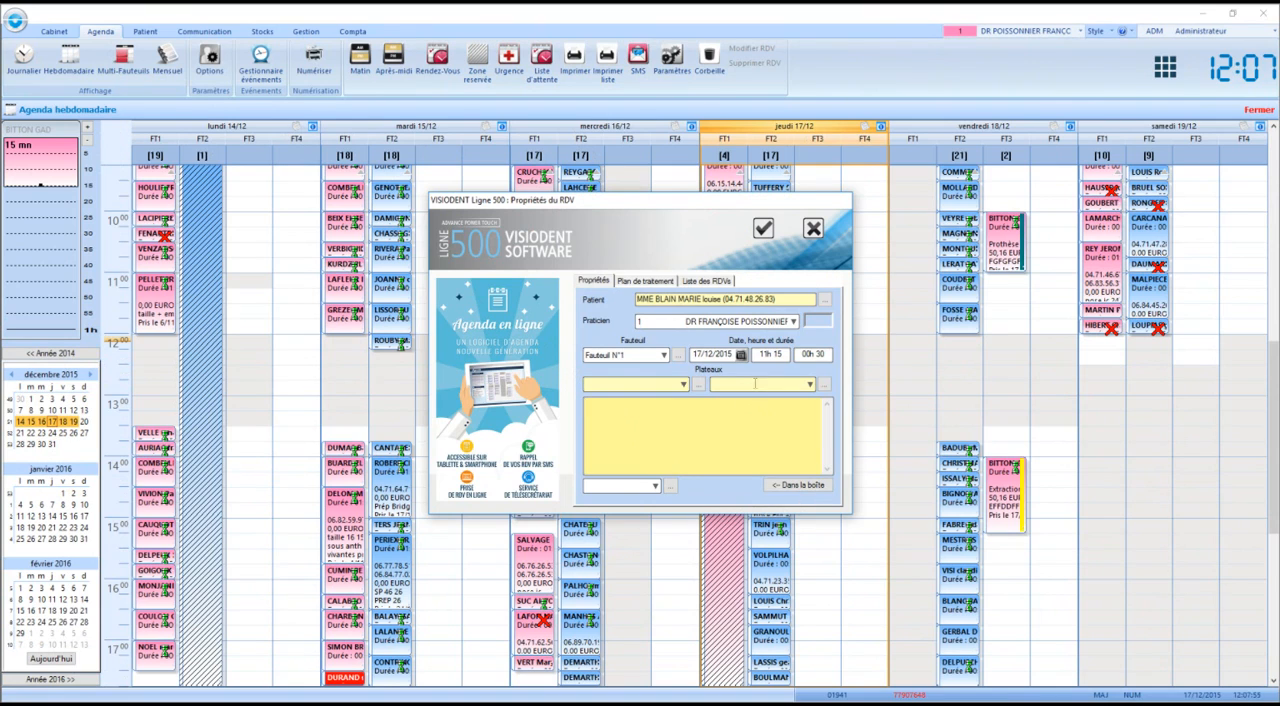
{"action": "left_click", "coordinate": [764, 229]}
{"action": "mouse_move", "coordinate": [735, 314]}
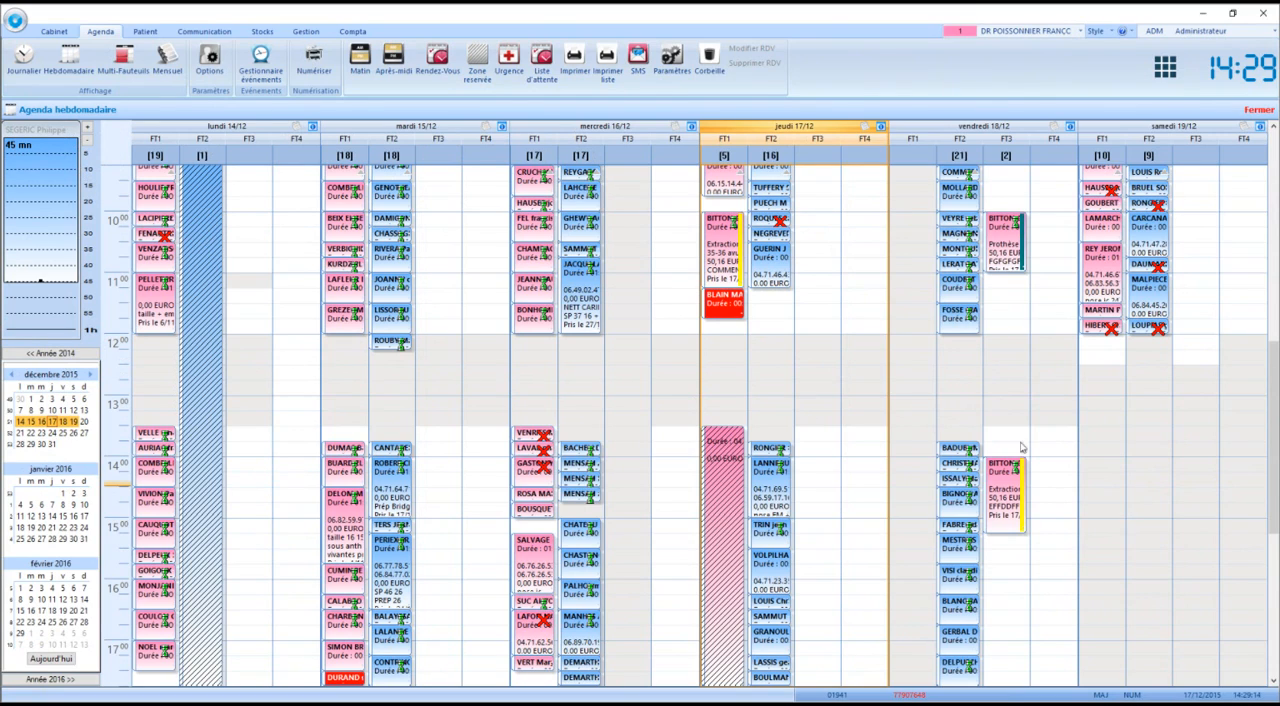
Move the Friday 18/12 14h00 extraction appointment into the appointment box, keeping its full duration
{"action": "left_click_drag", "start_coordinate": [1009, 492], "coordinate": [38, 189]}
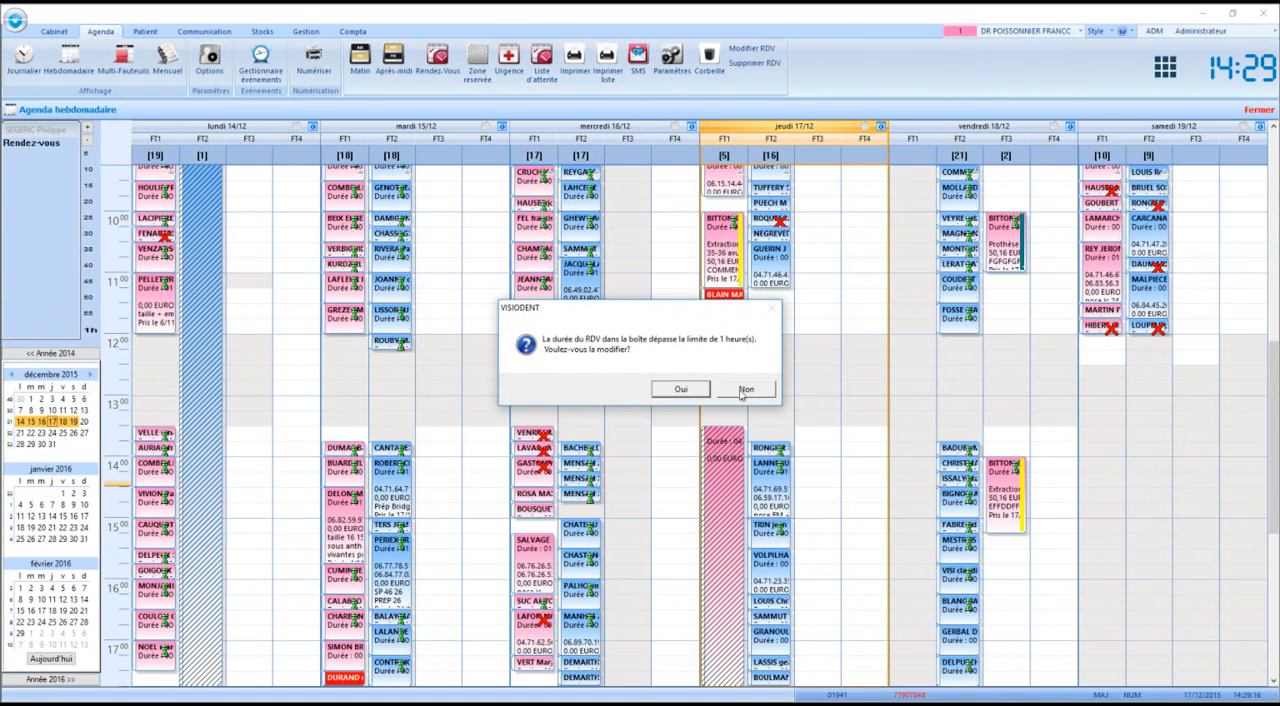
{"action": "left_click", "coordinate": [741, 390]}
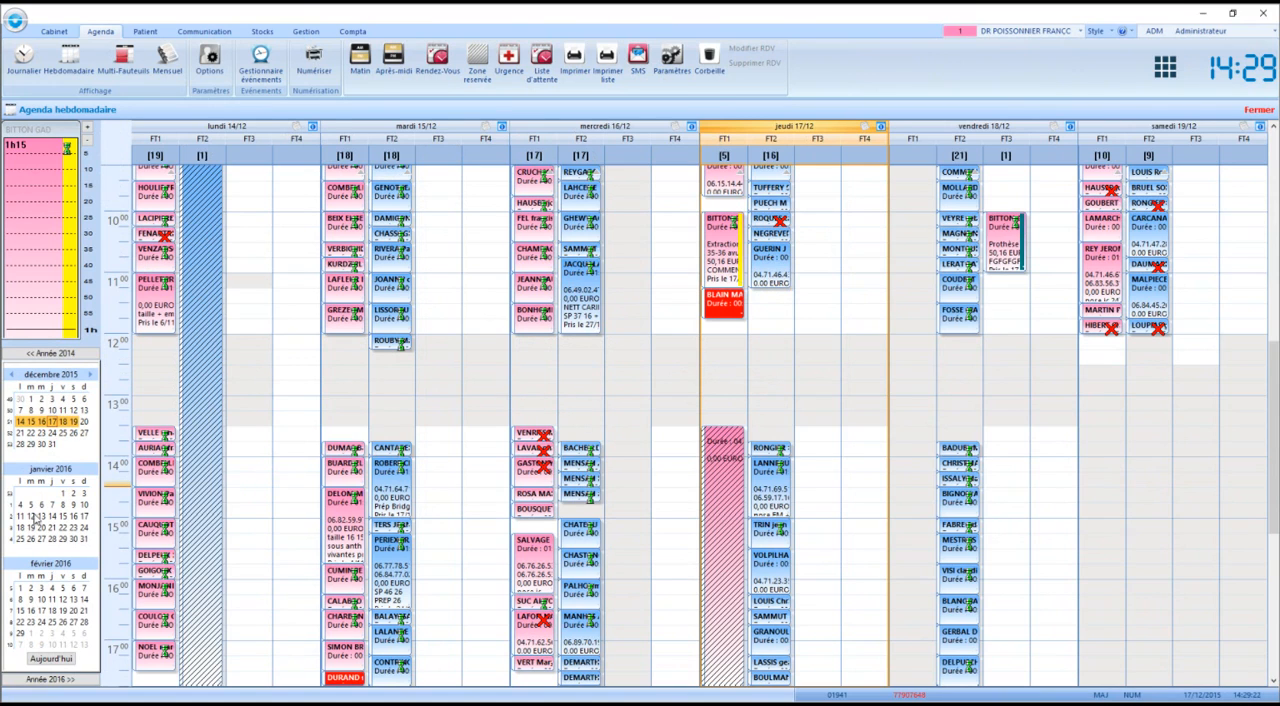
Place copies of the boxed appointment in chair FT1 on Thursday 18/02 and Saturday 20/02/2016, at about 09h15
{"action": "left_click", "coordinate": [46, 517]}
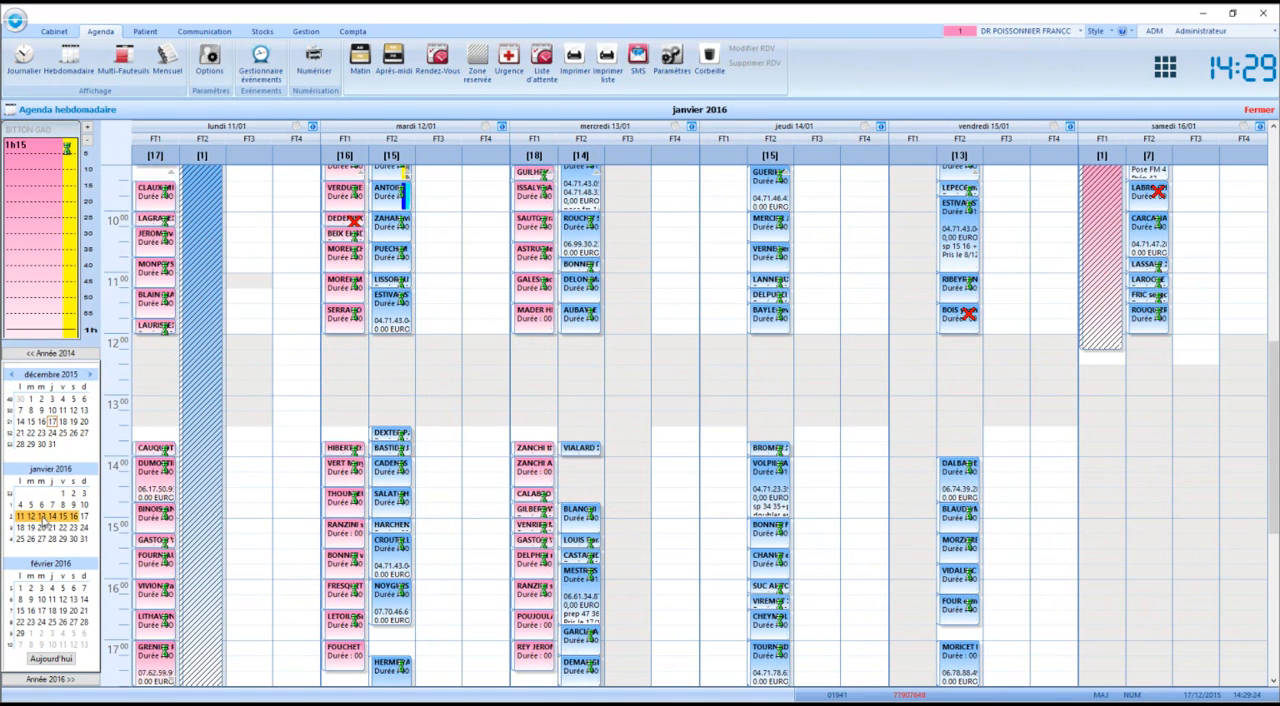
{"action": "left_click", "coordinate": [51, 658]}
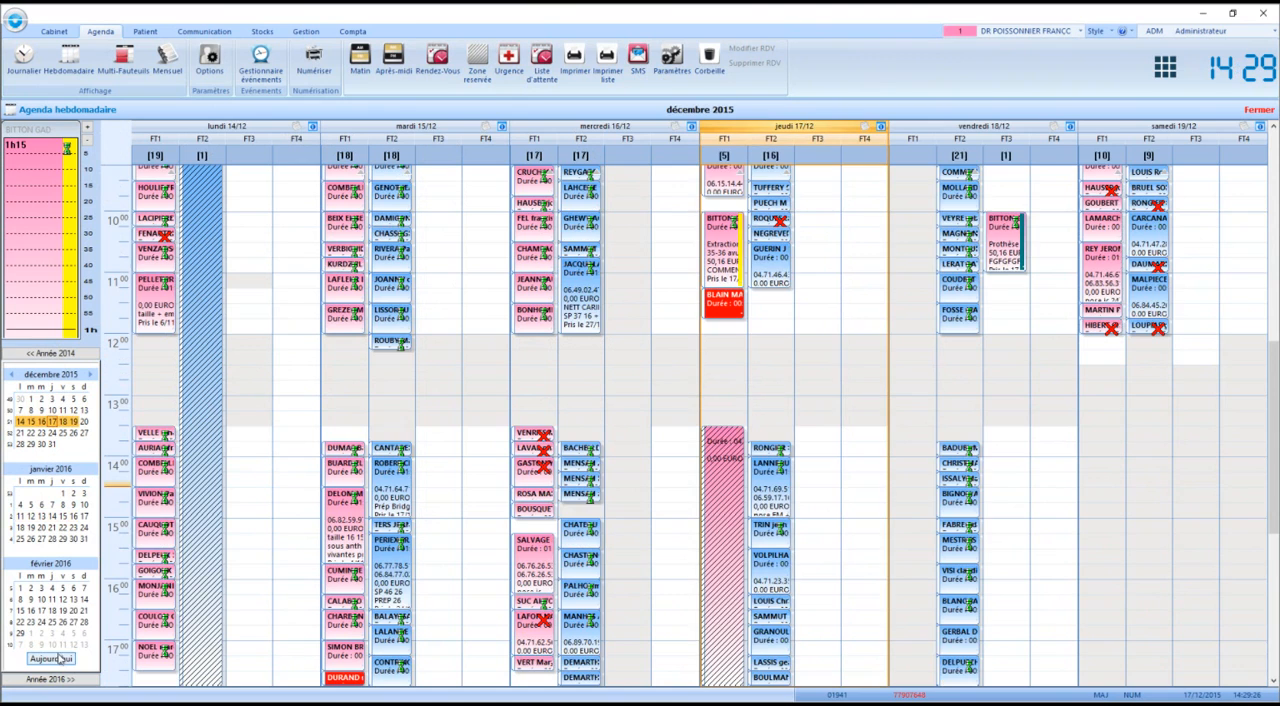
{"action": "left_click", "coordinate": [47, 612]}
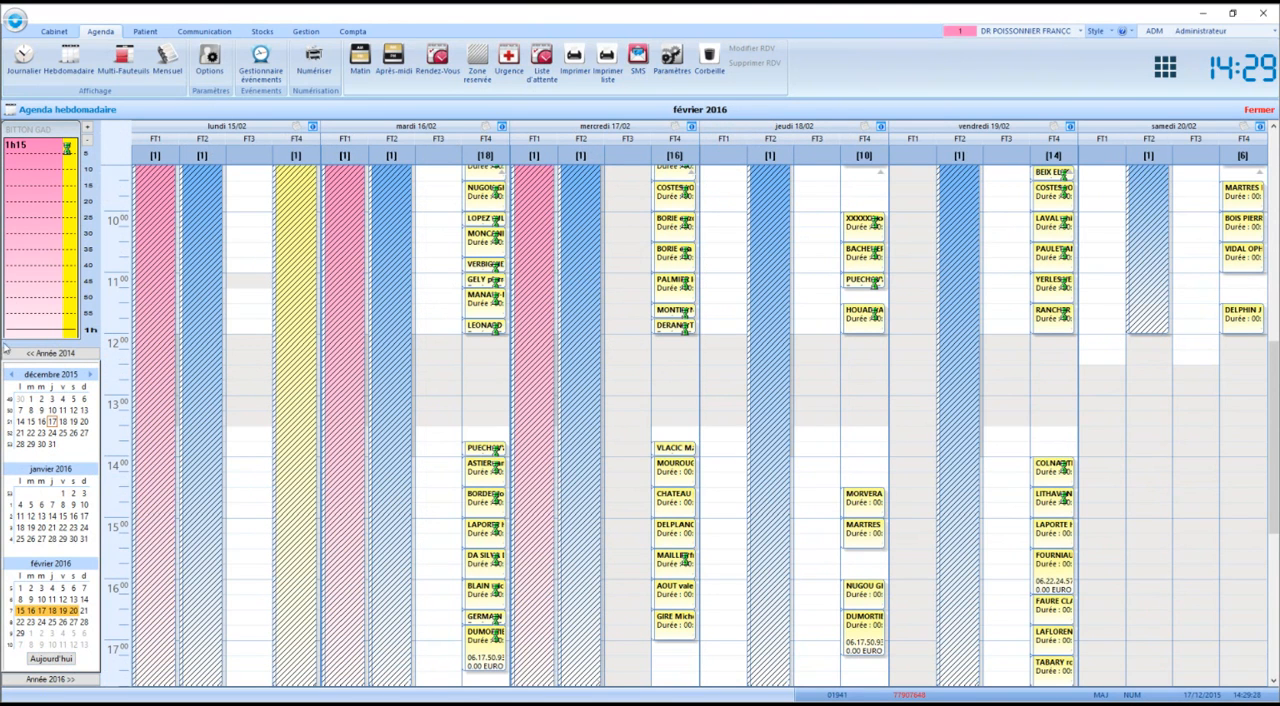
{"action": "left_click_drag", "start_coordinate": [30, 228], "coordinate": [728, 208]}
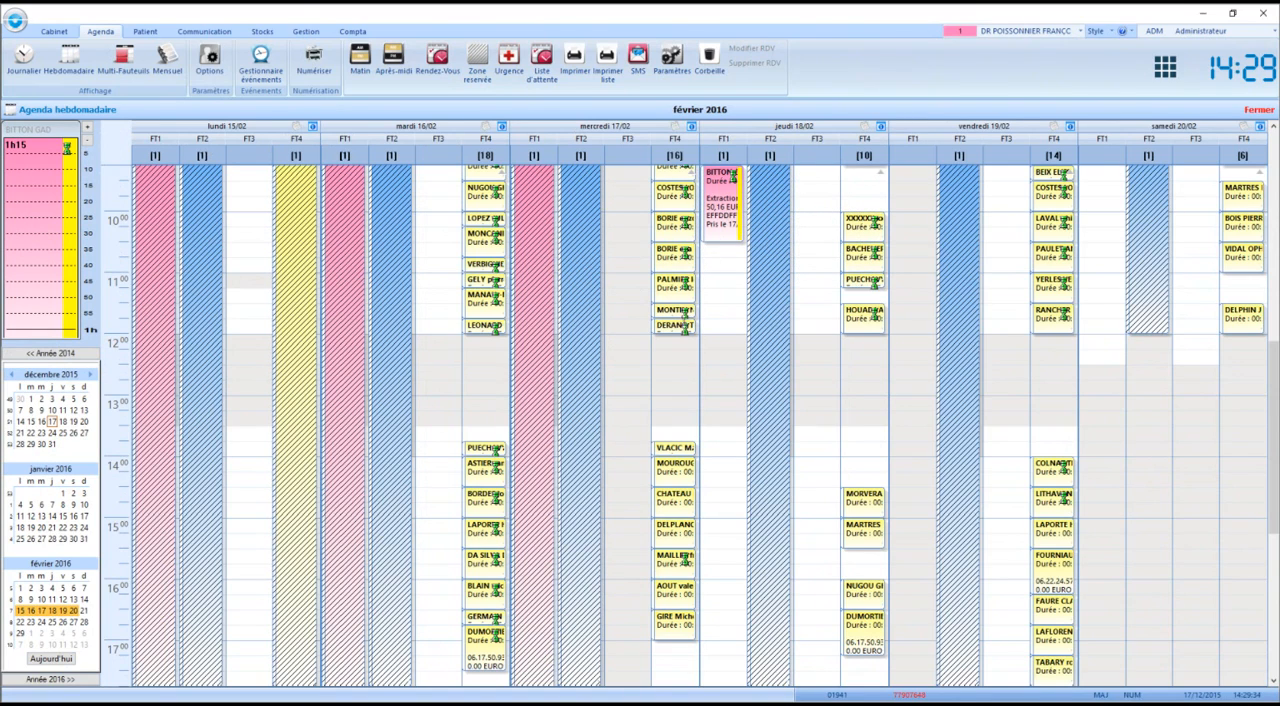
{"action": "left_click_drag", "start_coordinate": [34, 216], "coordinate": [1090, 206]}
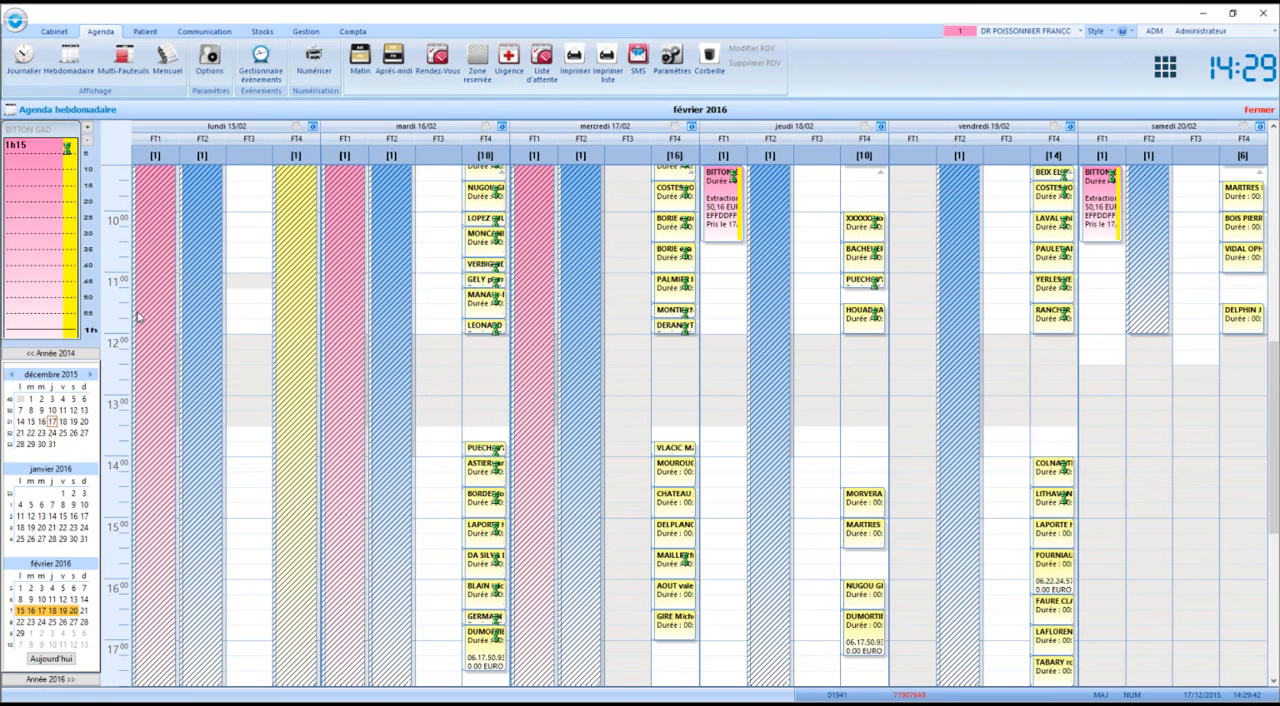
Display the daily agenda for Thursday 17/12 and preview the detailed appointment list for practitioner 1 with all chairs
{"action": "double_click", "coordinate": [20, 421]}
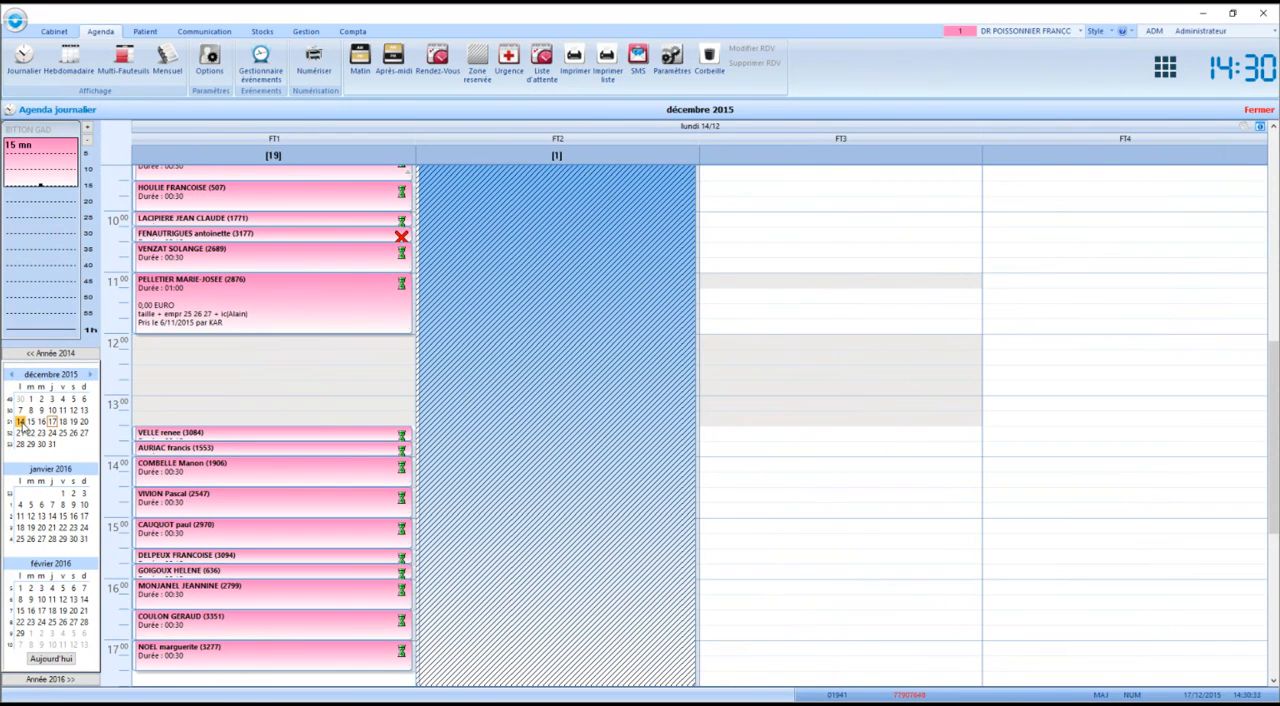
{"action": "left_click", "coordinate": [52, 422]}
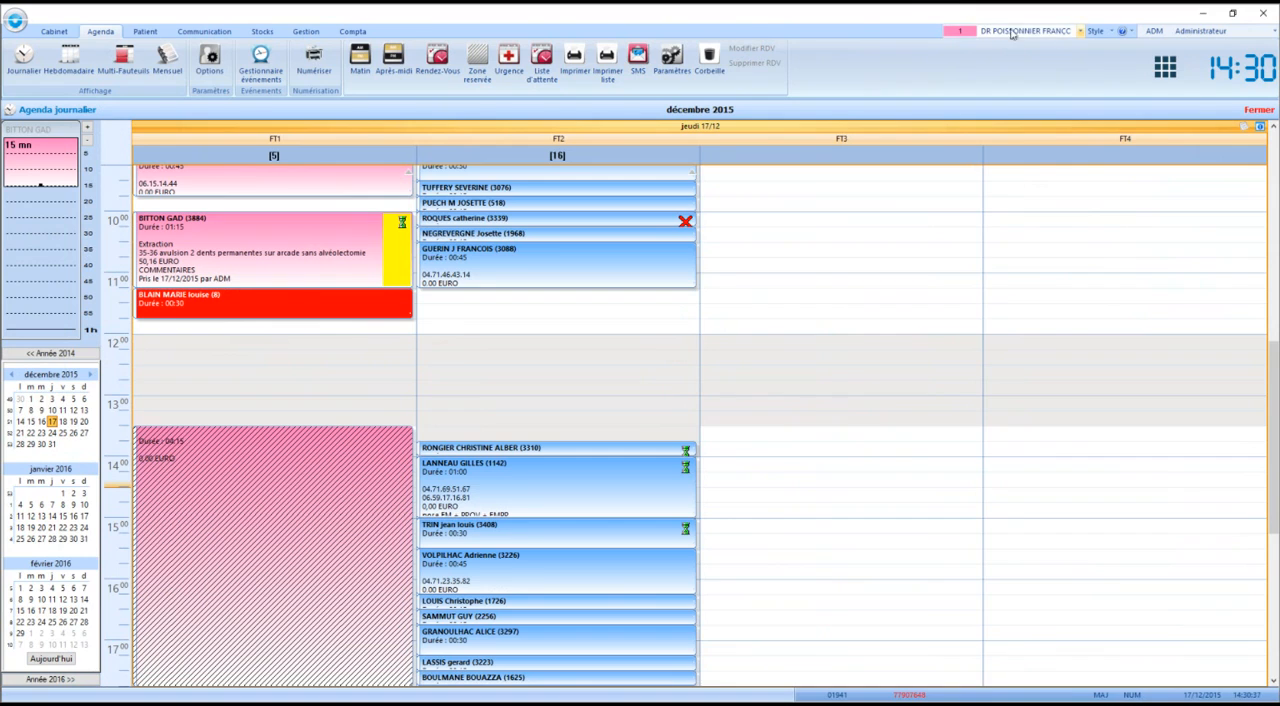
{"action": "left_click", "coordinate": [607, 64]}
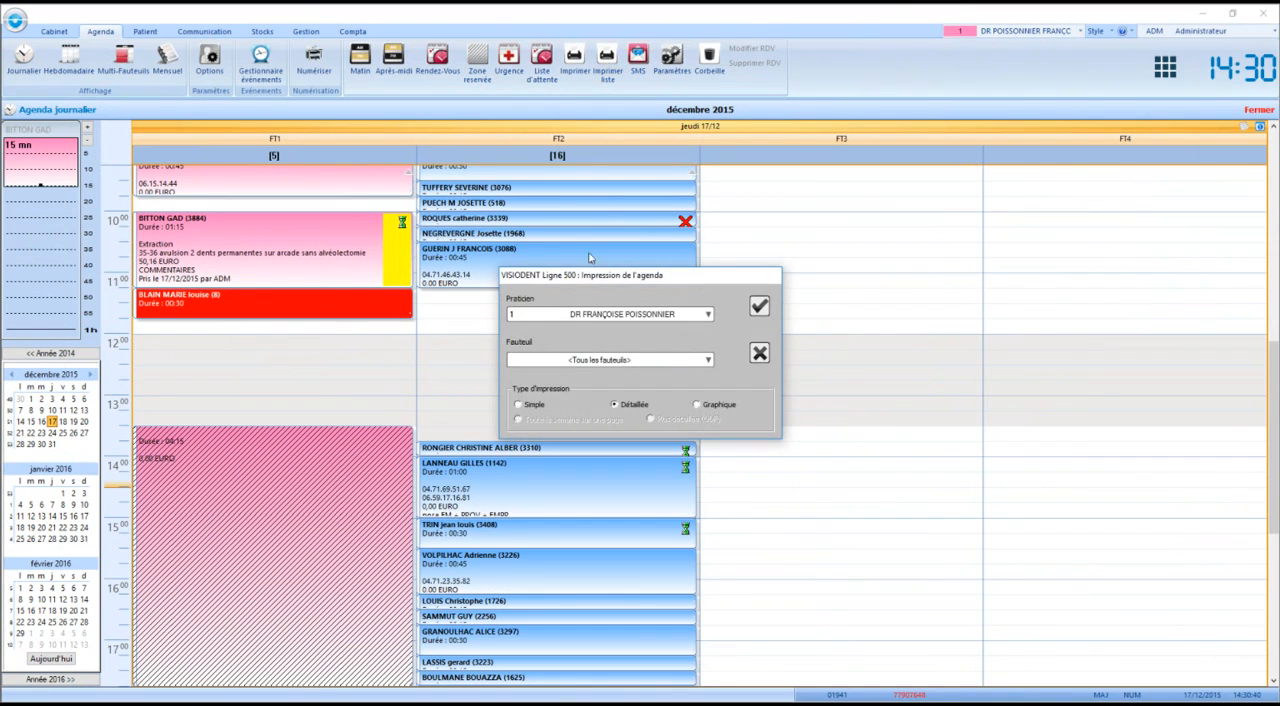
{"action": "left_click", "coordinate": [760, 307]}
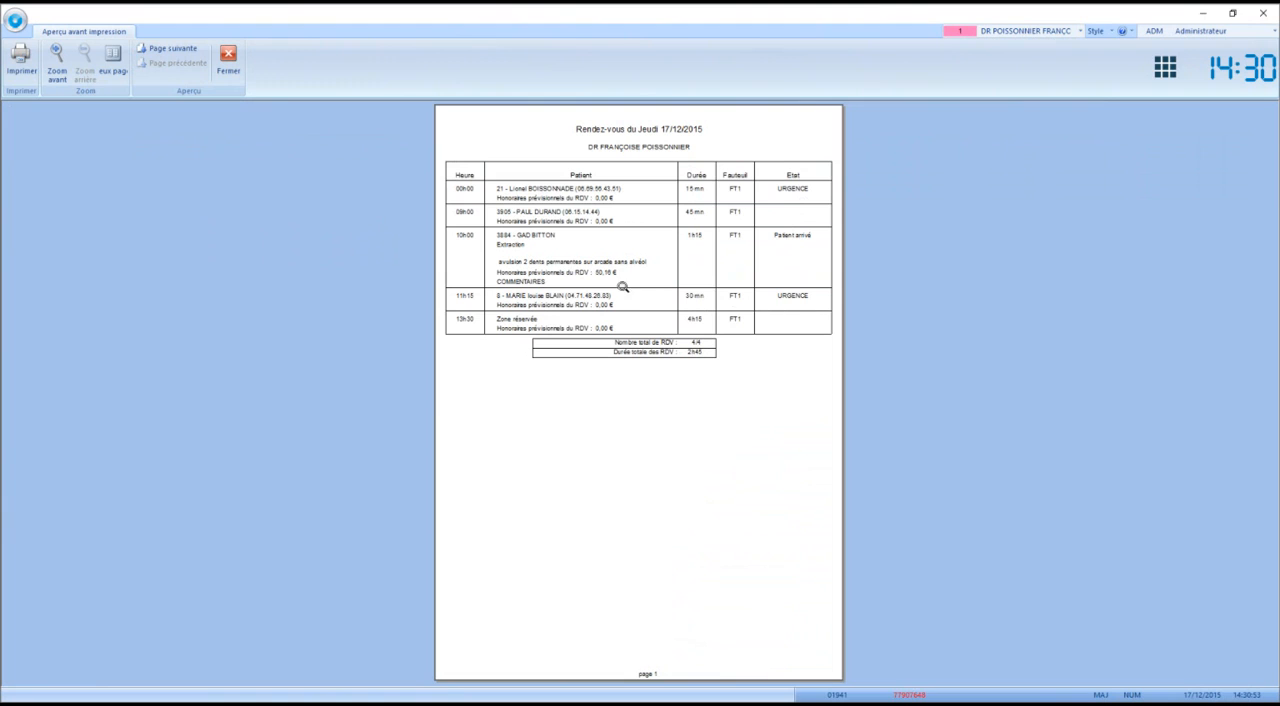
{"action": "left_click", "coordinate": [227, 58]}
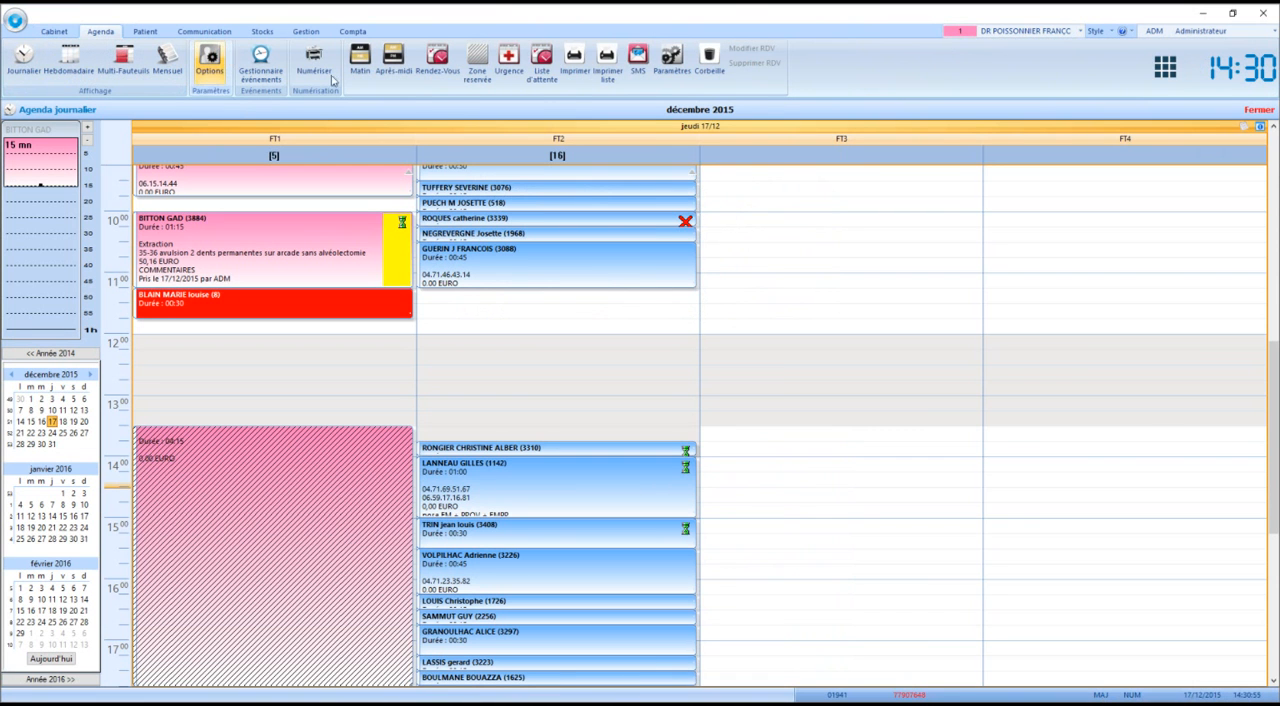
Switch to practitioner 2, generate the detailed appointment list for all chairs, and start printing the weekly agenda
{"action": "left_click", "coordinate": [1048, 33]}
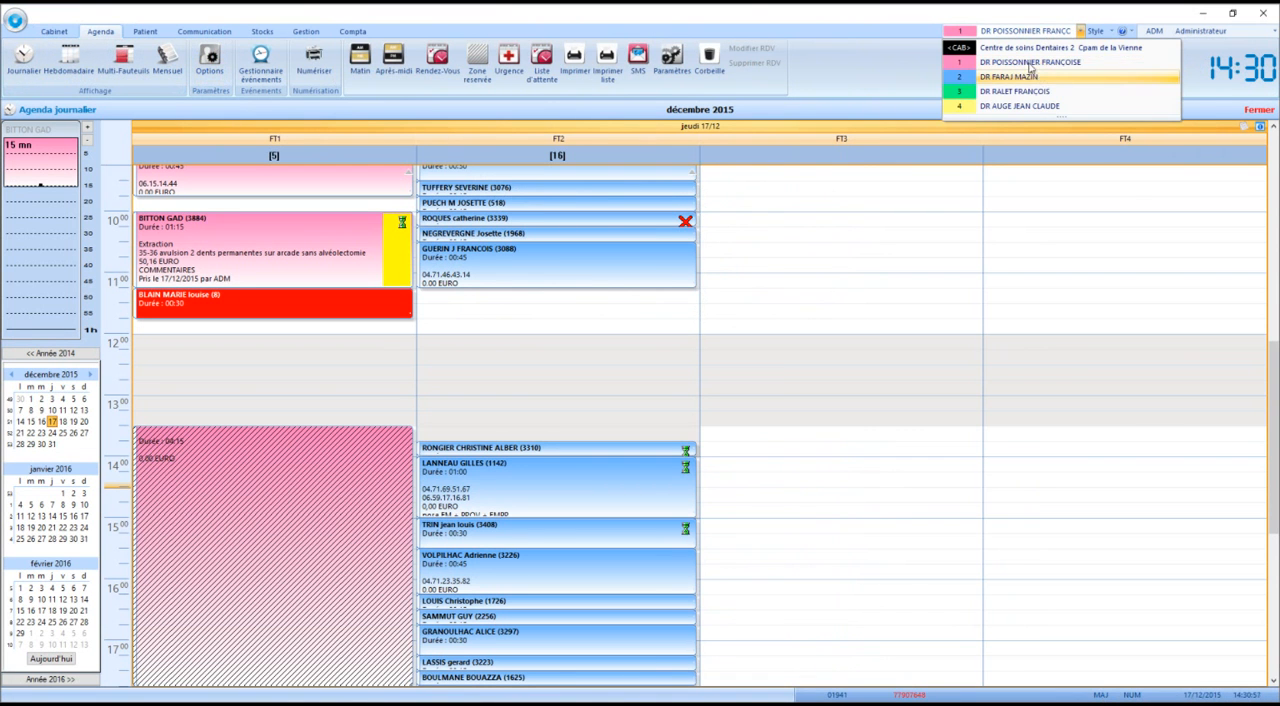
{"action": "left_click", "coordinate": [1040, 77]}
{"action": "left_click", "coordinate": [603, 62]}
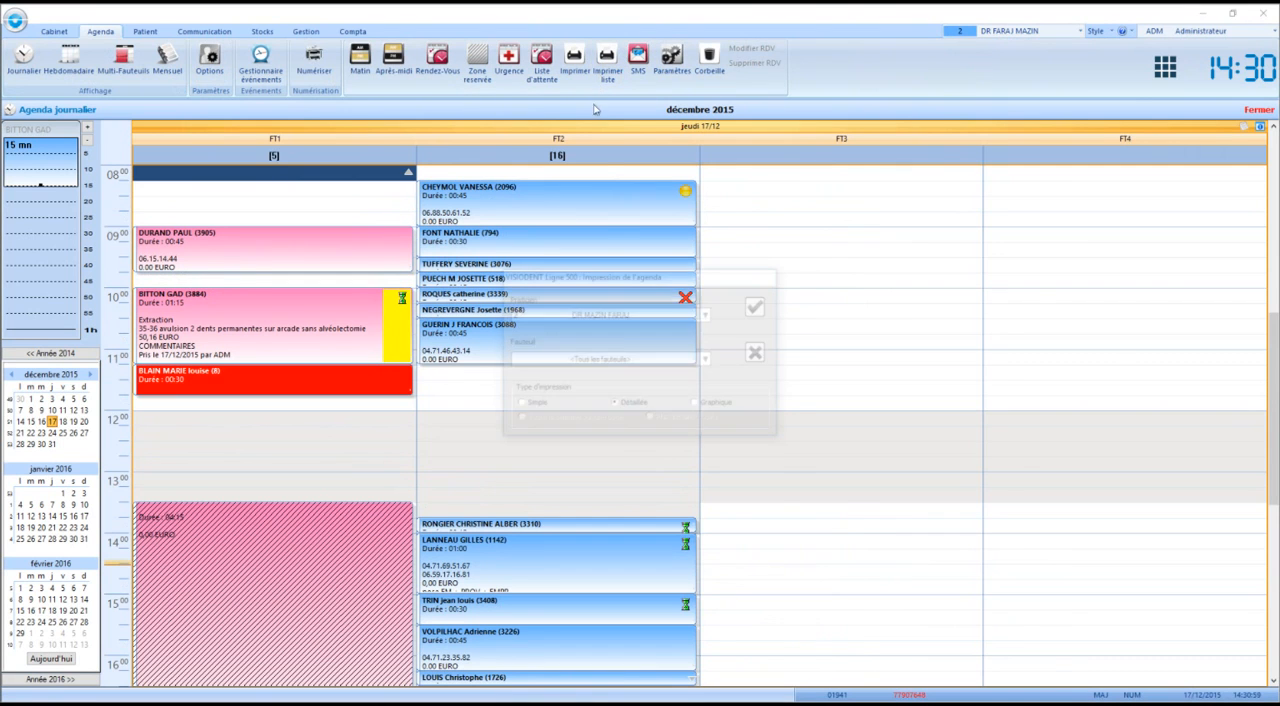
{"action": "left_click", "coordinate": [759, 307]}
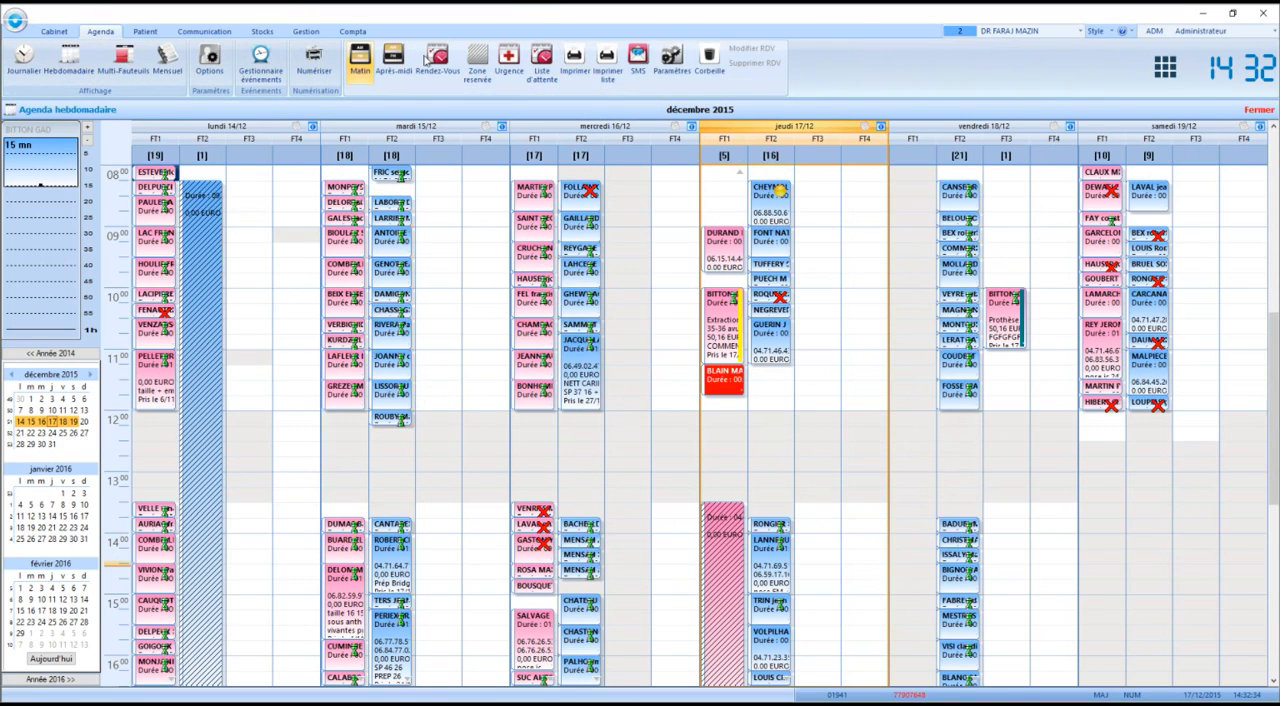
{"action": "left_click", "coordinate": [574, 60]}
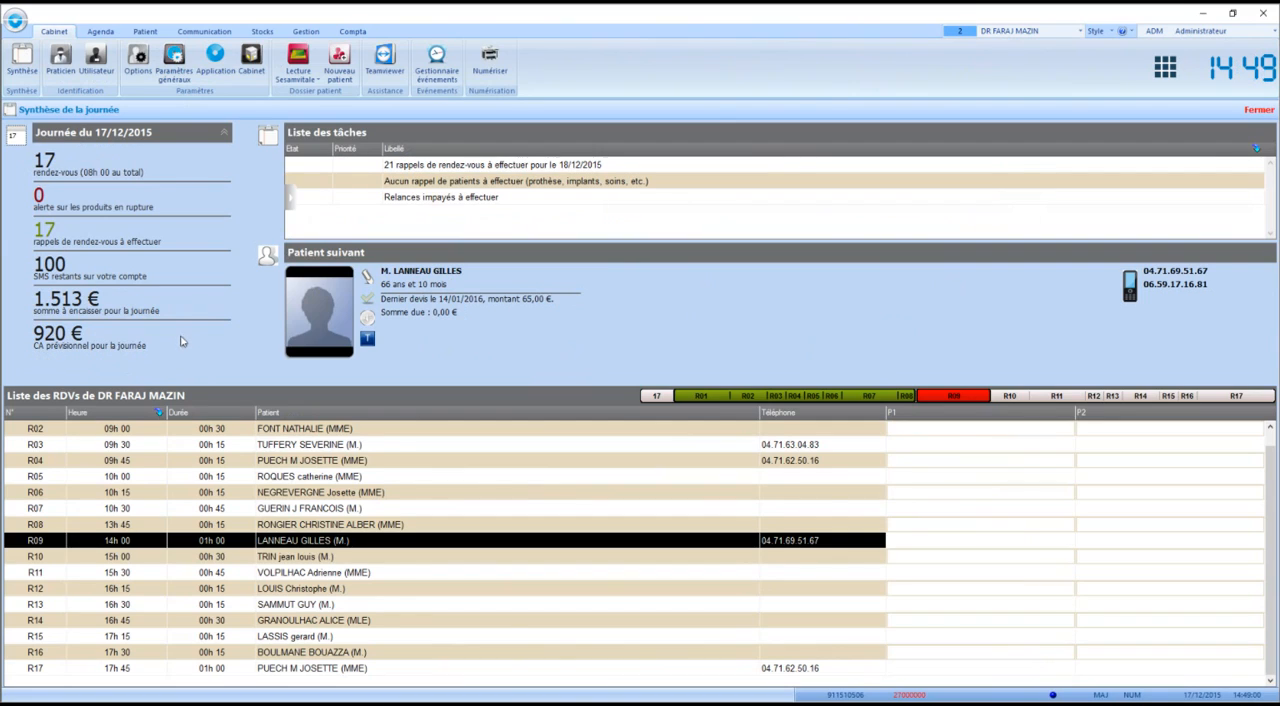
Open the clinical record of the R03 patient from the day's appointment list, and return to the daily summary
{"action": "mouse_move", "coordinate": [280, 671]}
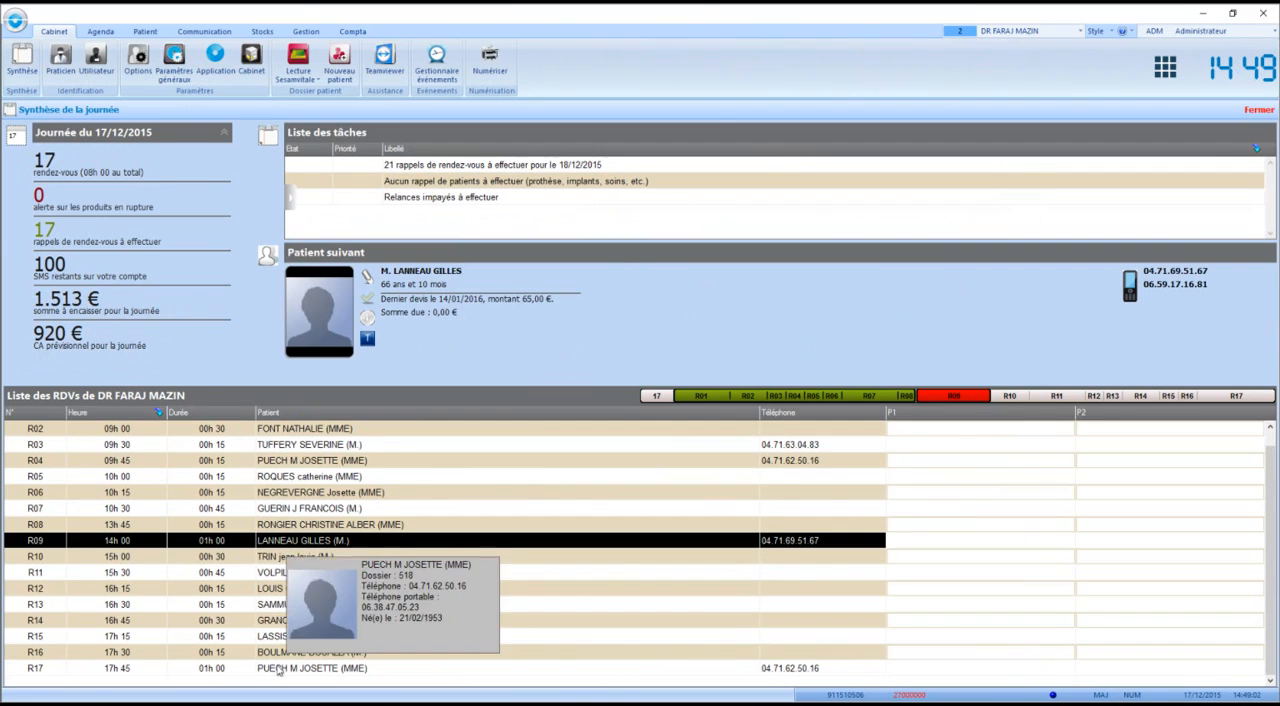
{"action": "double_click", "coordinate": [295, 450]}
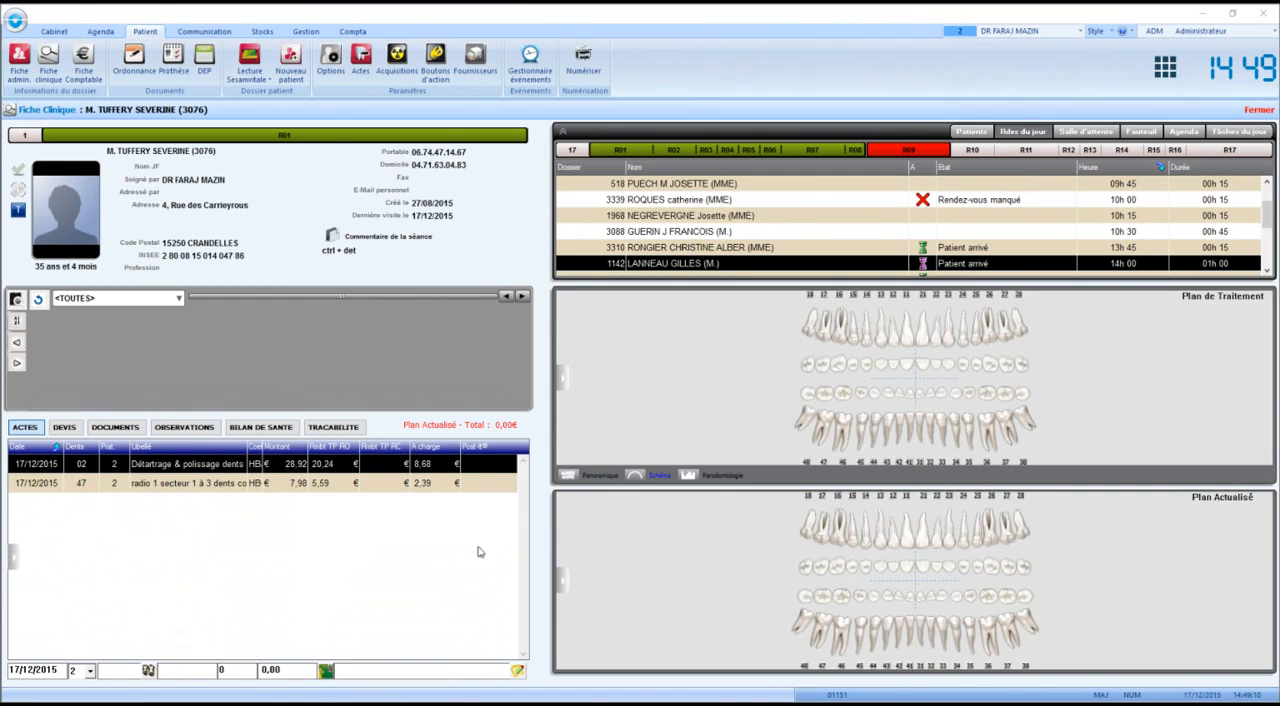
{"action": "left_click", "coordinate": [64, 34]}
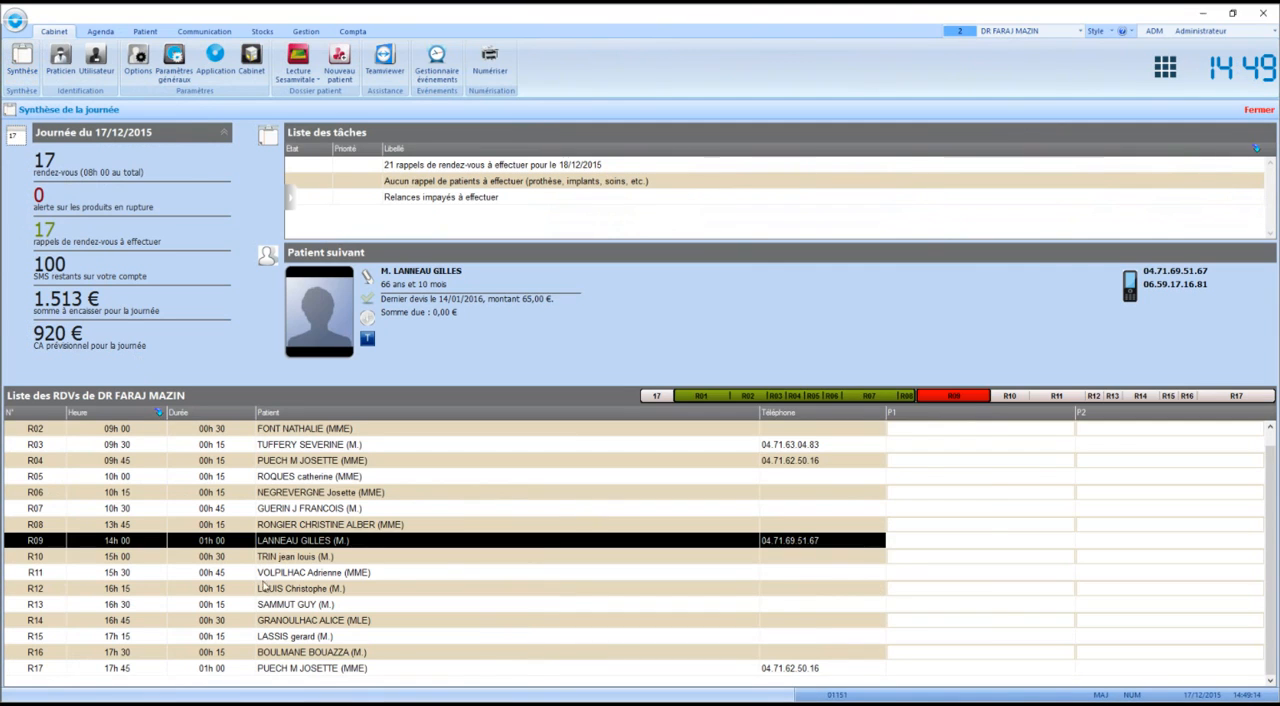
{"action": "mouse_move", "coordinate": [297, 643]}
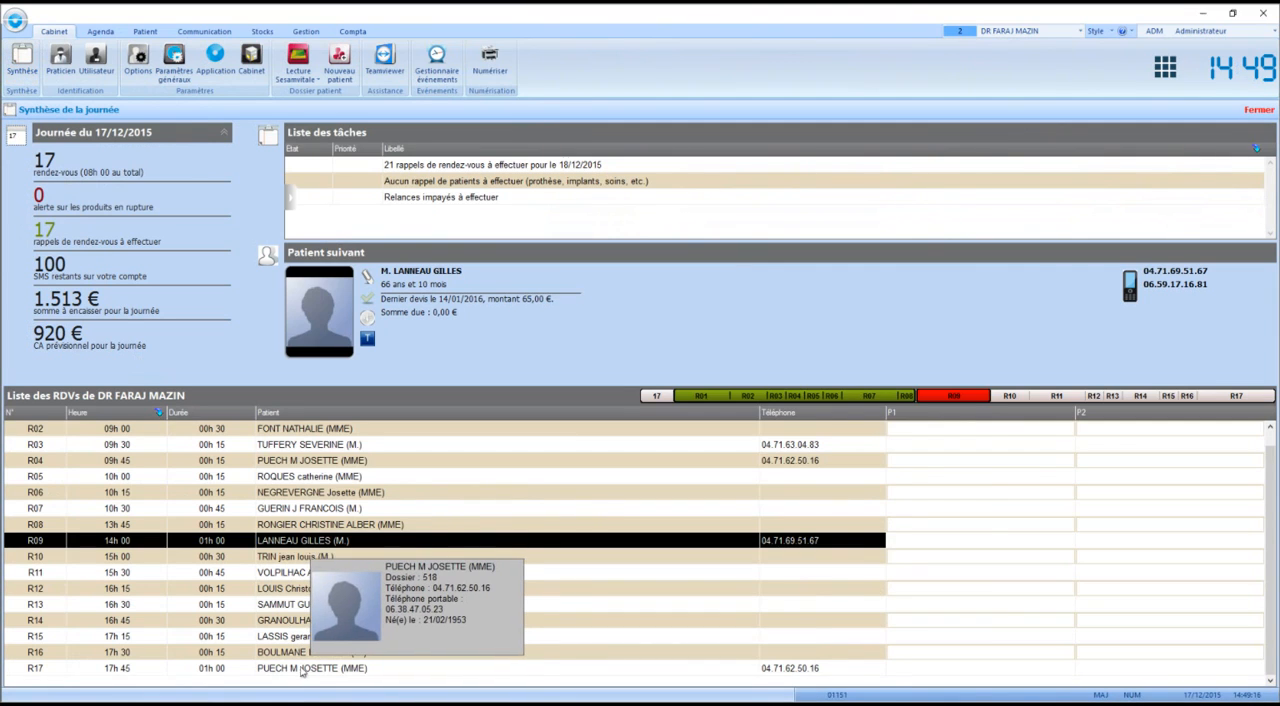
Open the clinical record of the R17 patient from the day's appointment list, acknowledging the notices
{"action": "left_click", "coordinate": [299, 668]}
{"action": "double_click", "coordinate": [299, 668]}
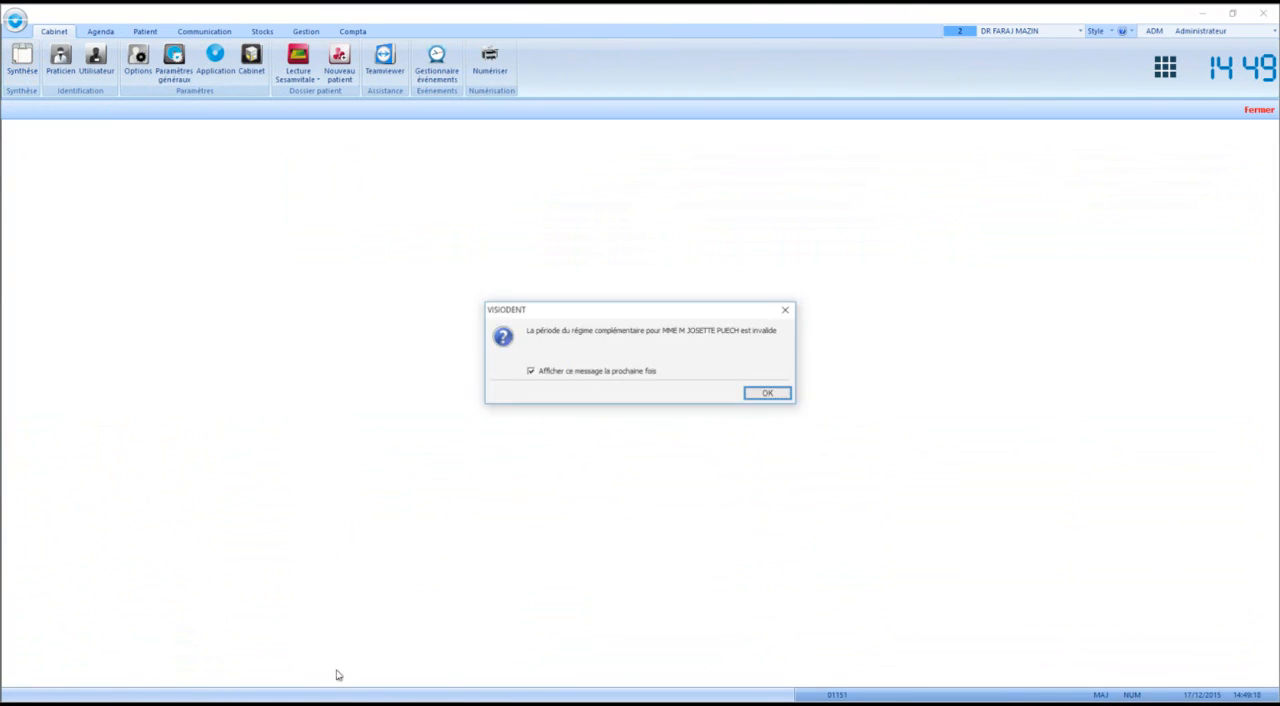
{"action": "left_click", "coordinate": [755, 396]}
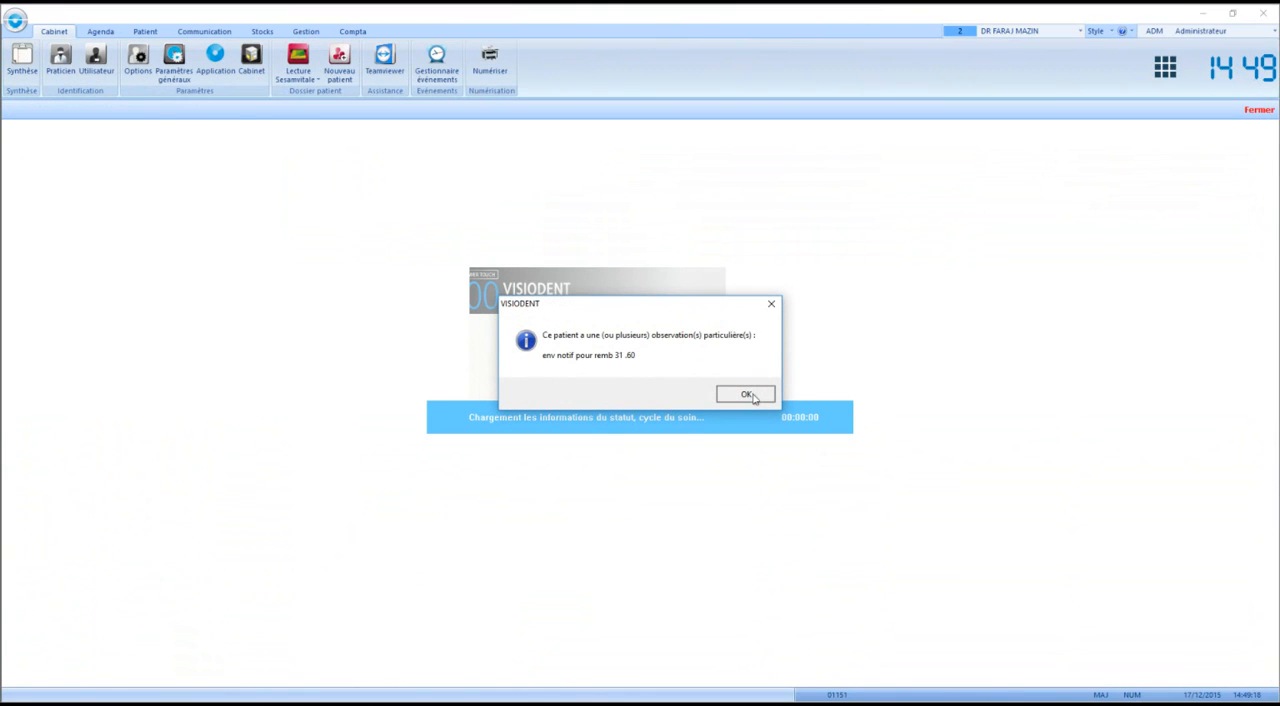
{"action": "left_click", "coordinate": [747, 395]}
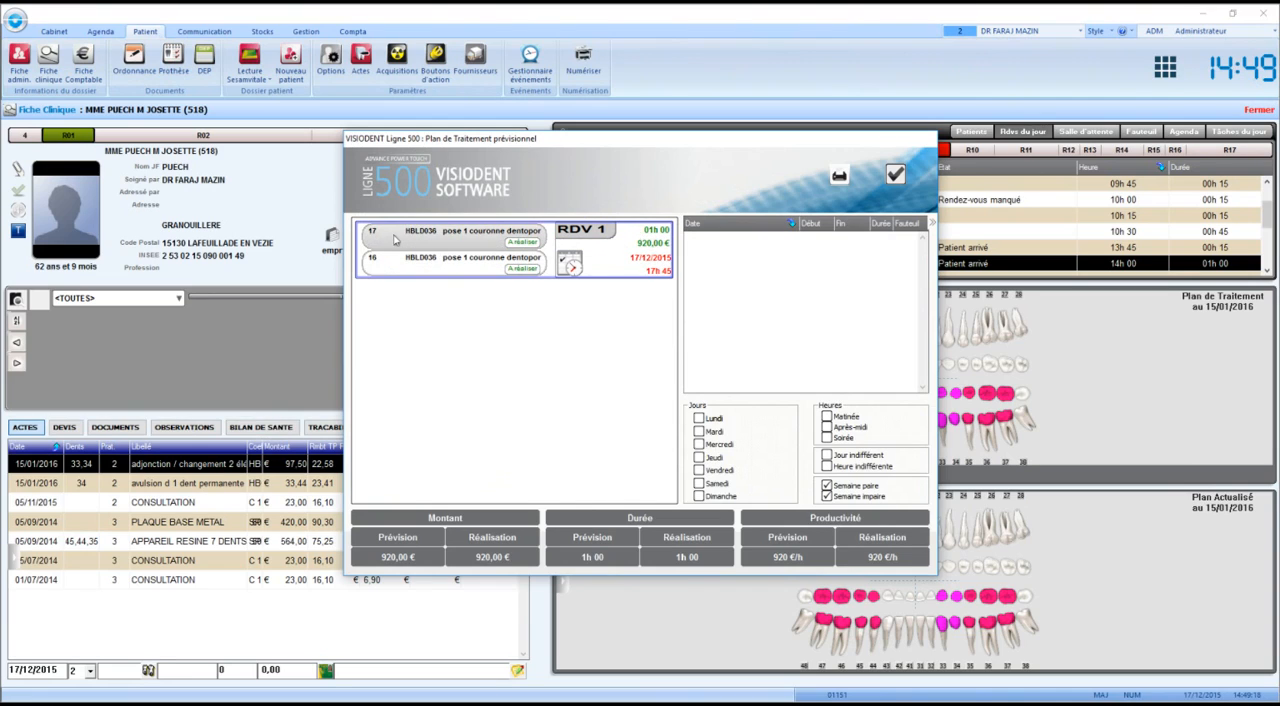
Mark the planned crown acts HBLD036 on teeth 17 and 16 as completed for RDV 1, and validate the treatment plan
{"action": "left_click", "coordinate": [522, 242]}
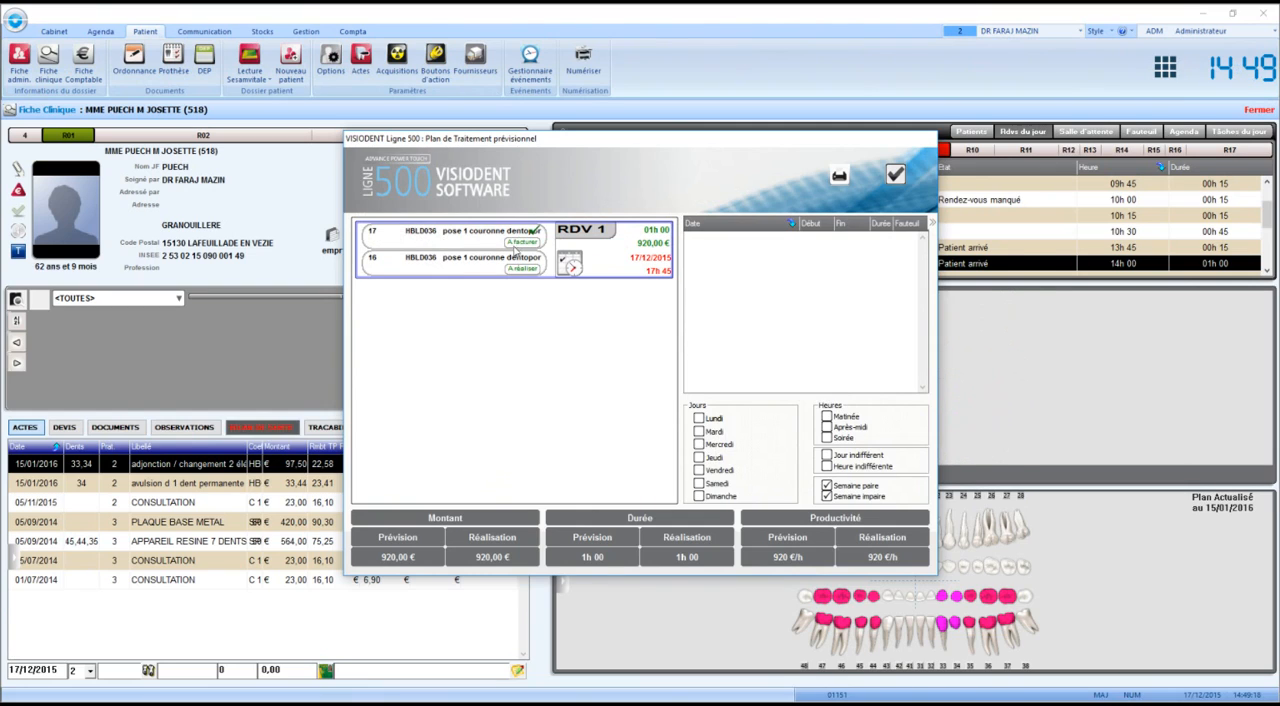
{"action": "left_click", "coordinate": [520, 270]}
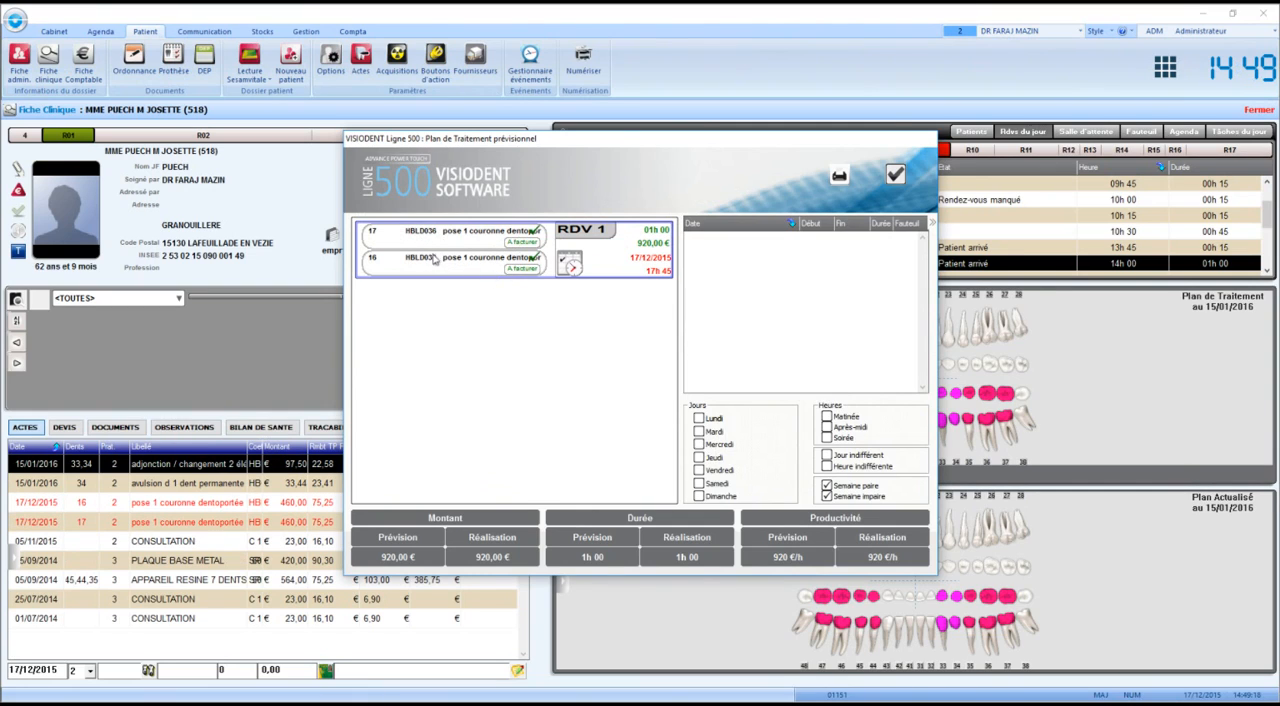
{"action": "left_click", "coordinate": [904, 178]}
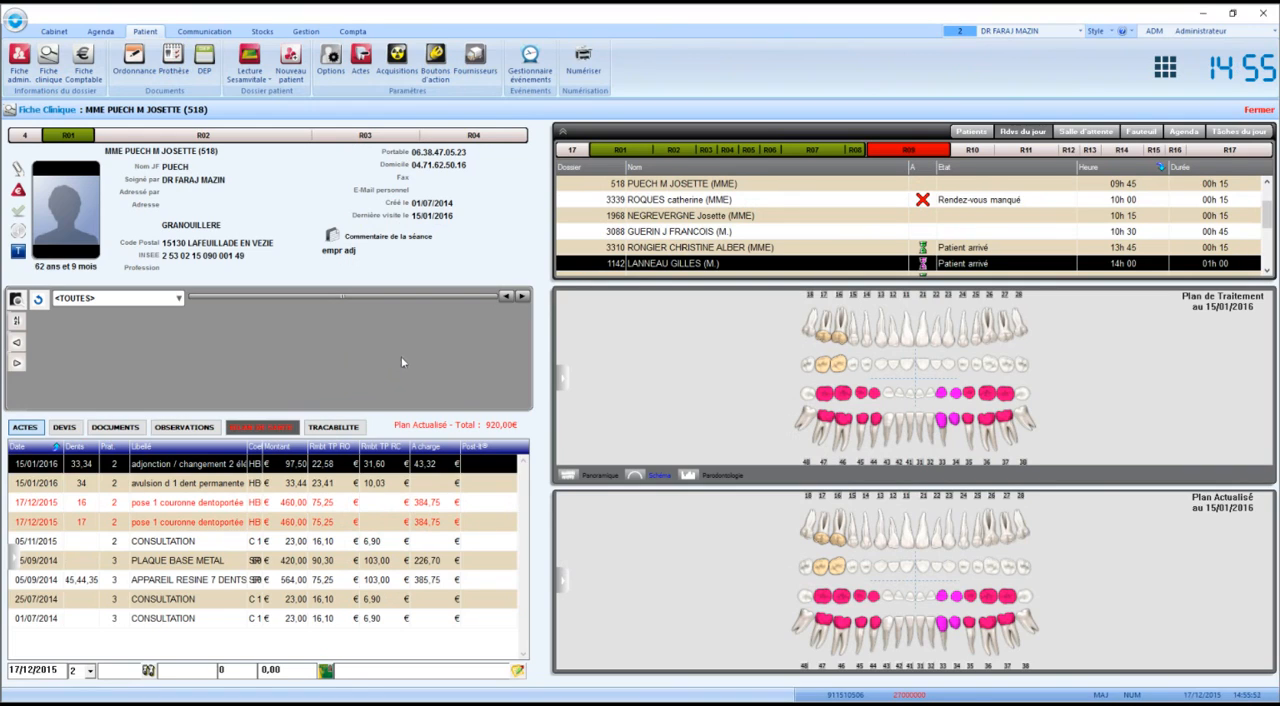
Open the patient's administrative record and review the patient, day's appointments, waiting room, chair and agenda views
{"action": "left_click", "coordinate": [18, 70]}
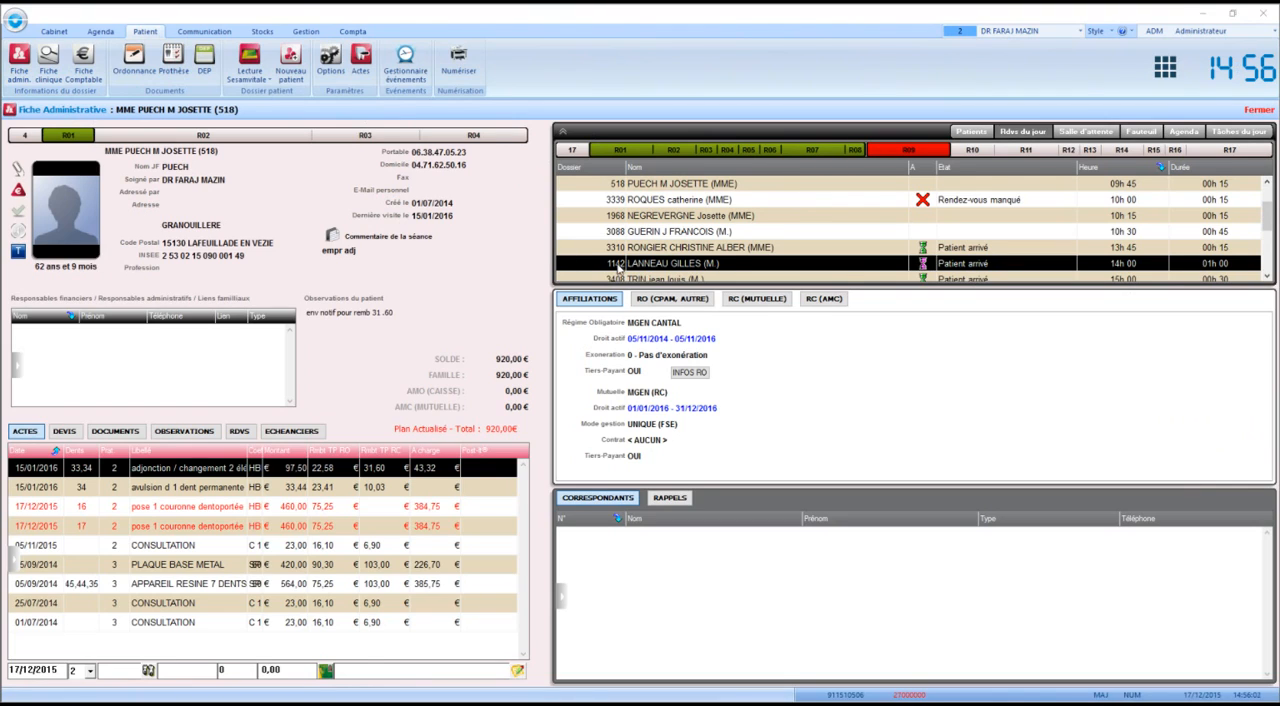
{"action": "mouse_move", "coordinate": [618, 267]}
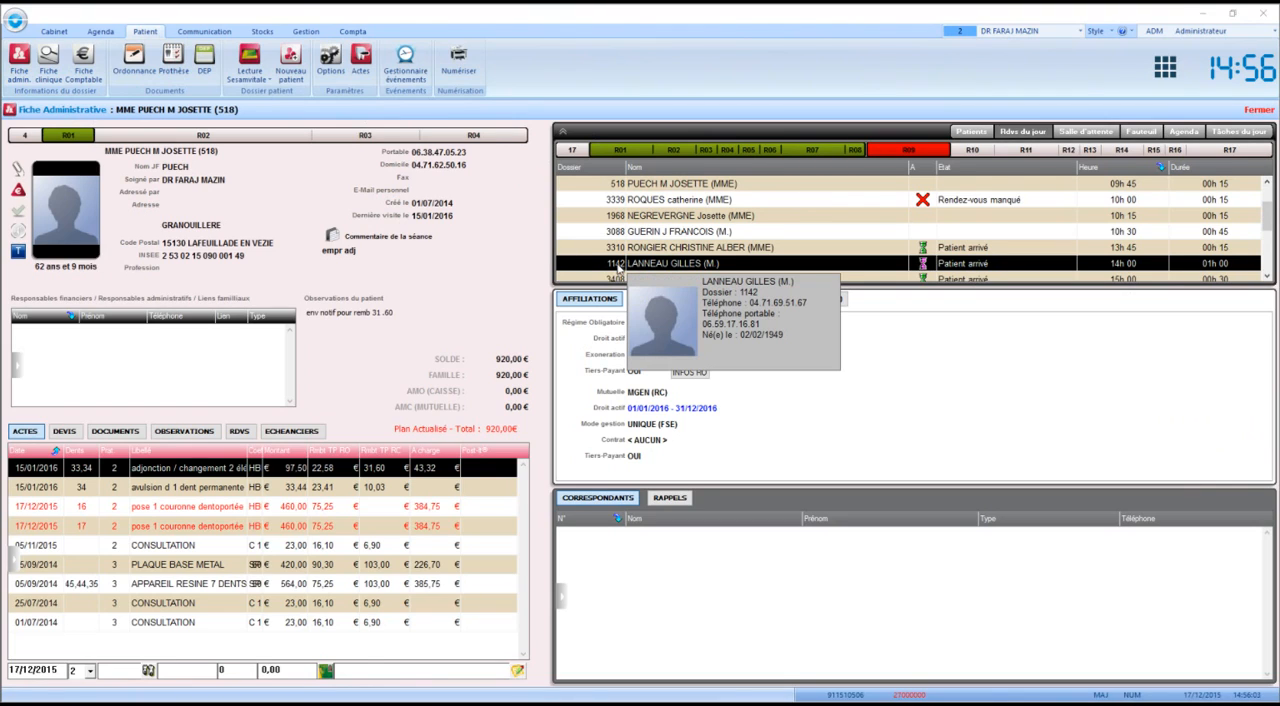
{"action": "left_click", "coordinate": [966, 131]}
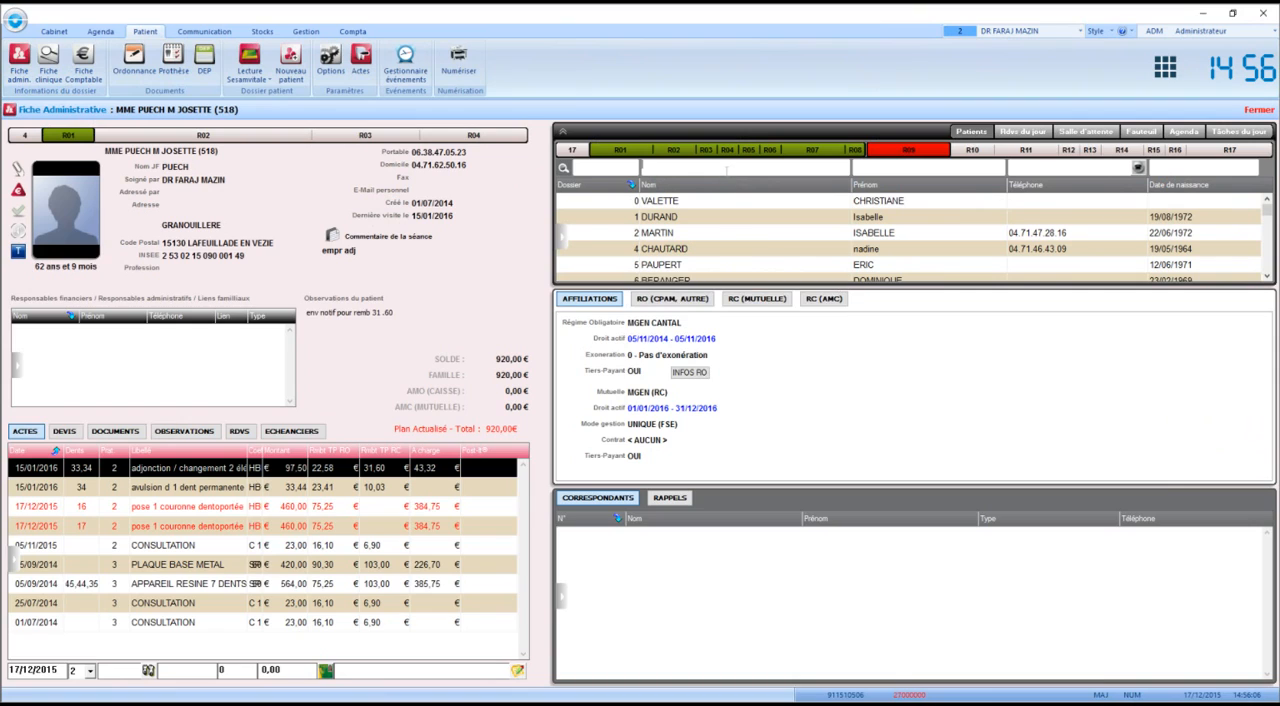
{"action": "left_click", "coordinate": [1010, 133]}
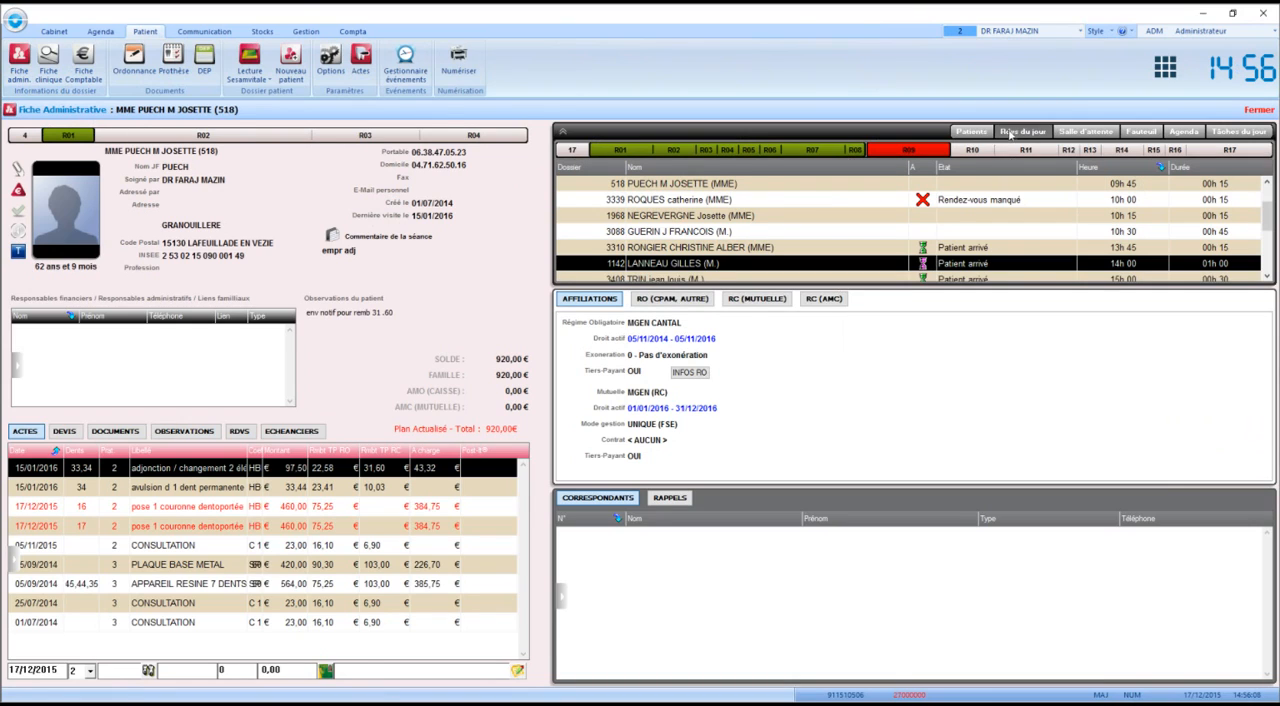
{"action": "left_click", "coordinate": [1072, 135]}
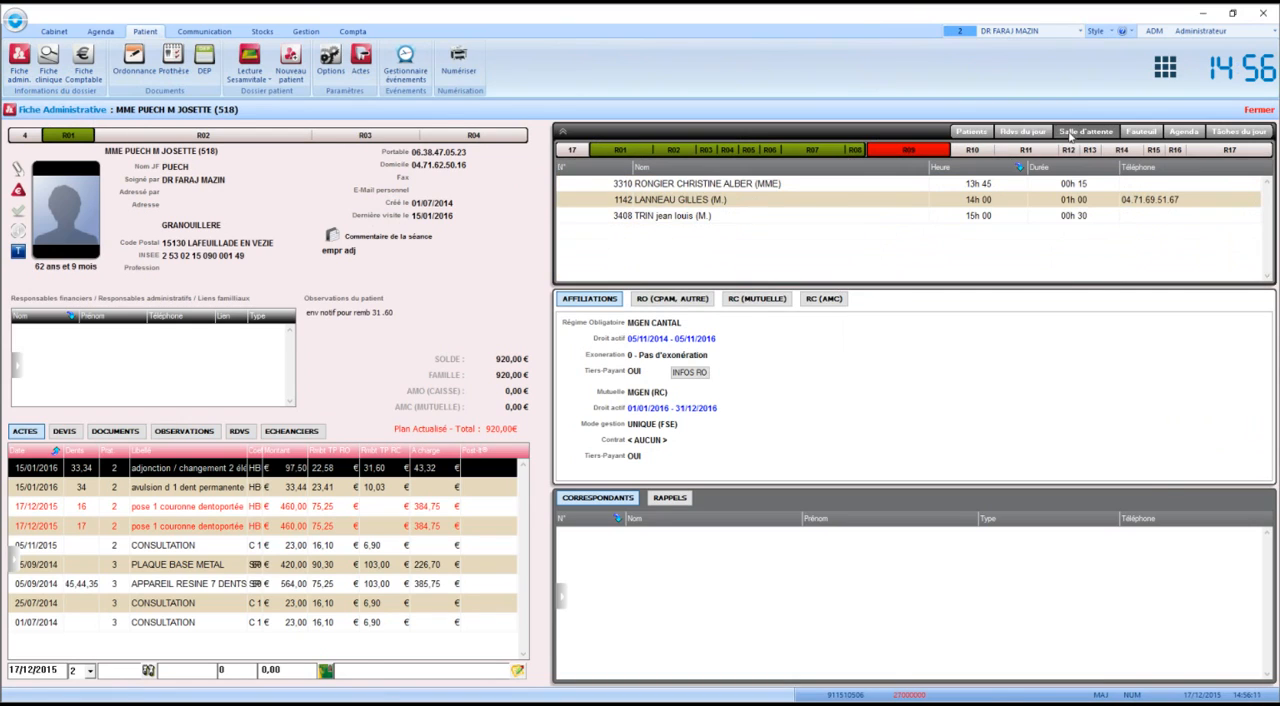
{"action": "left_click", "coordinate": [1133, 135]}
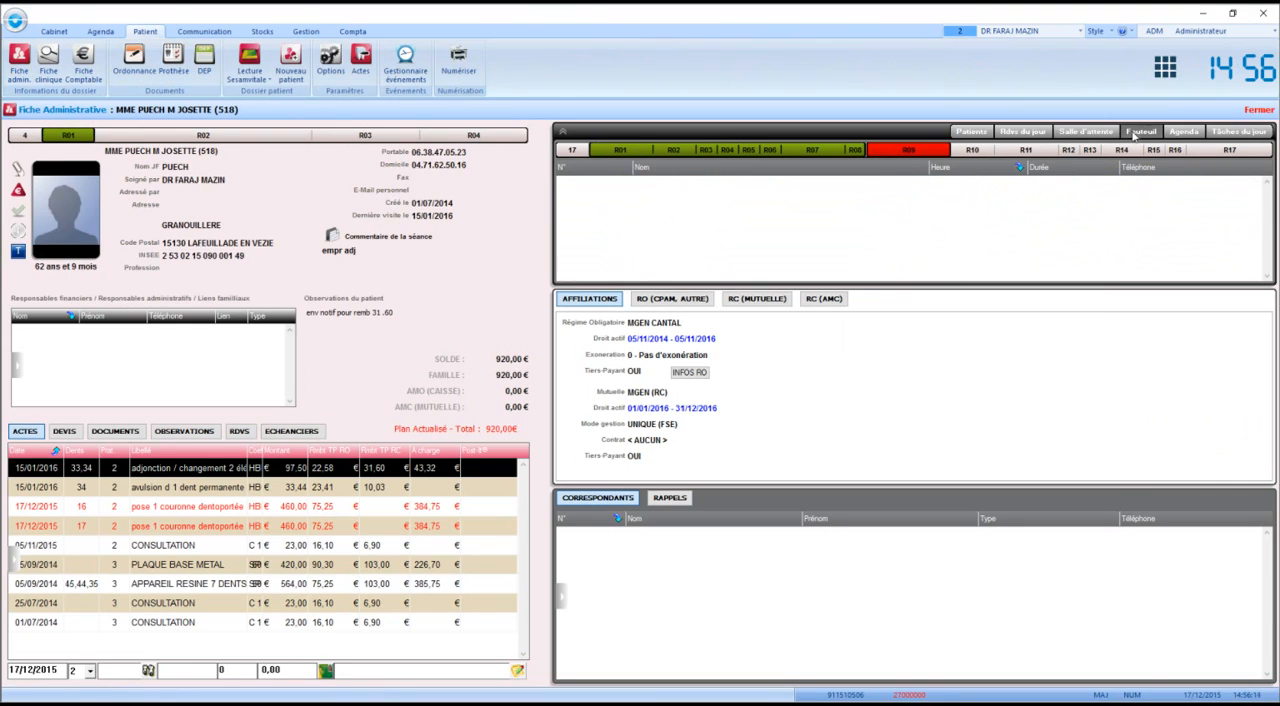
{"action": "left_click", "coordinate": [1176, 133]}
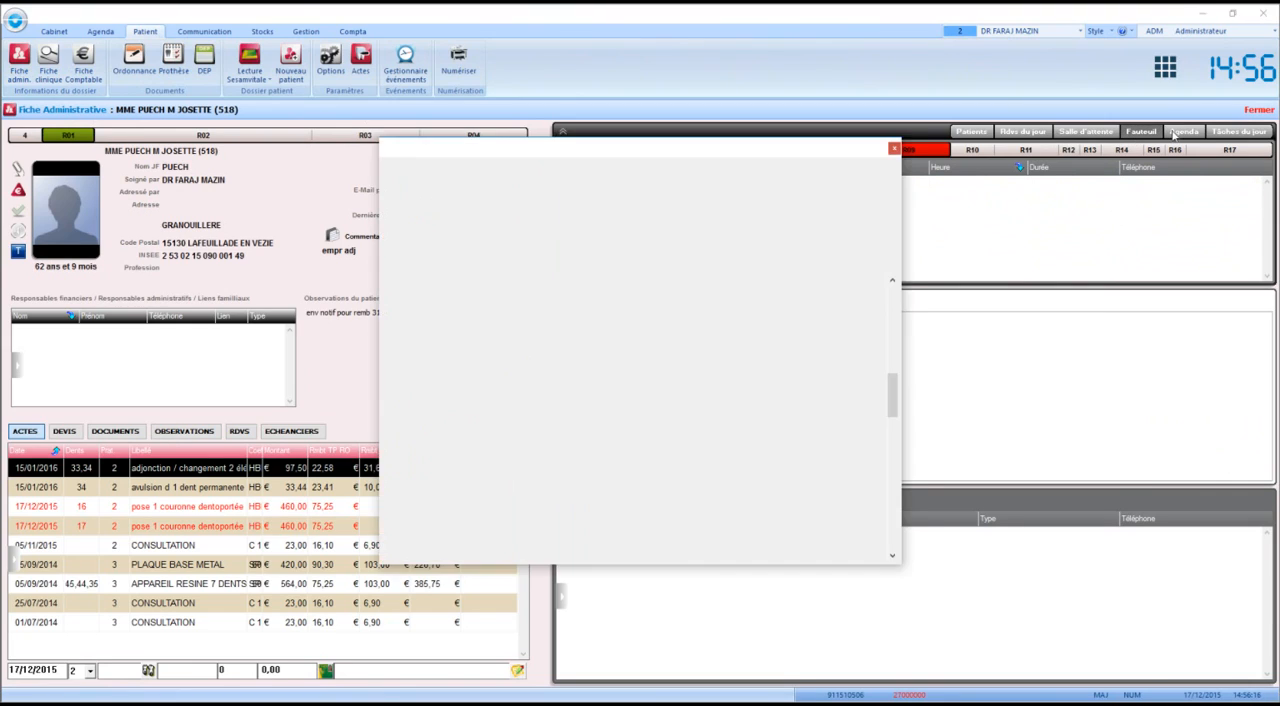
{"action": "left_click", "coordinate": [894, 149]}
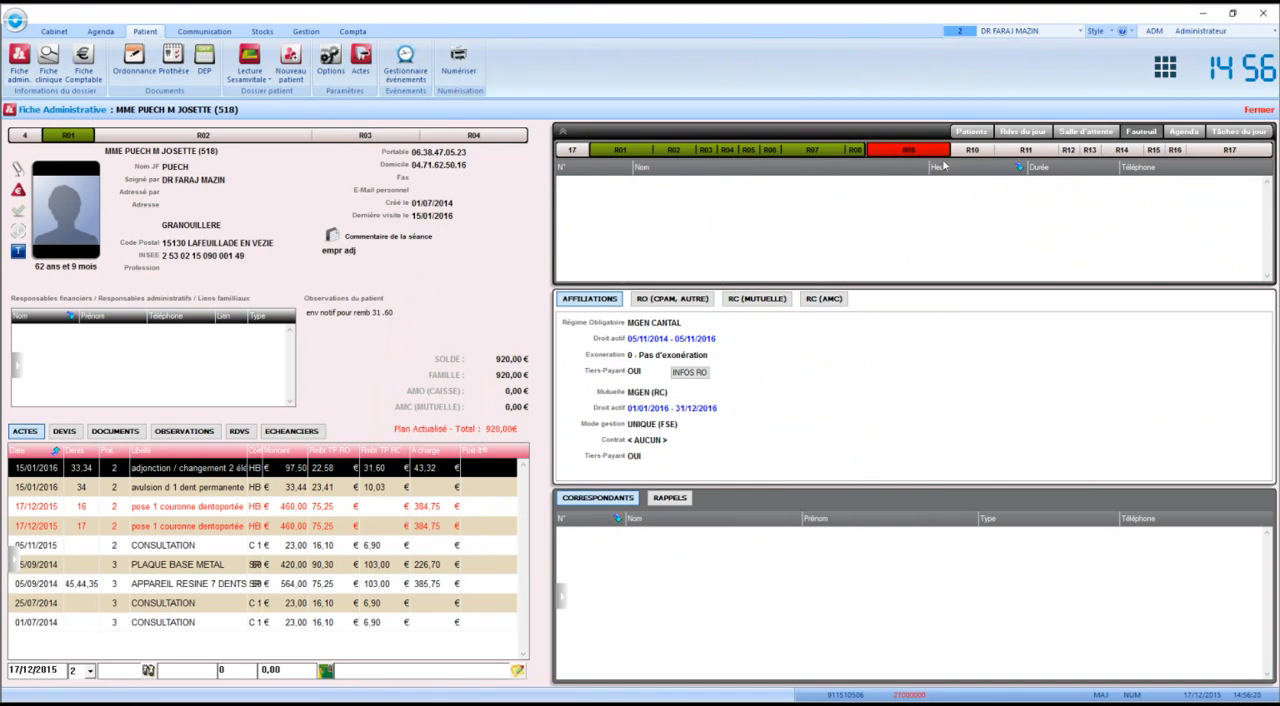
Set the state of the 09h45 appointment to Patient arrivé in the day's appointment list
{"action": "left_click", "coordinate": [1024, 134]}
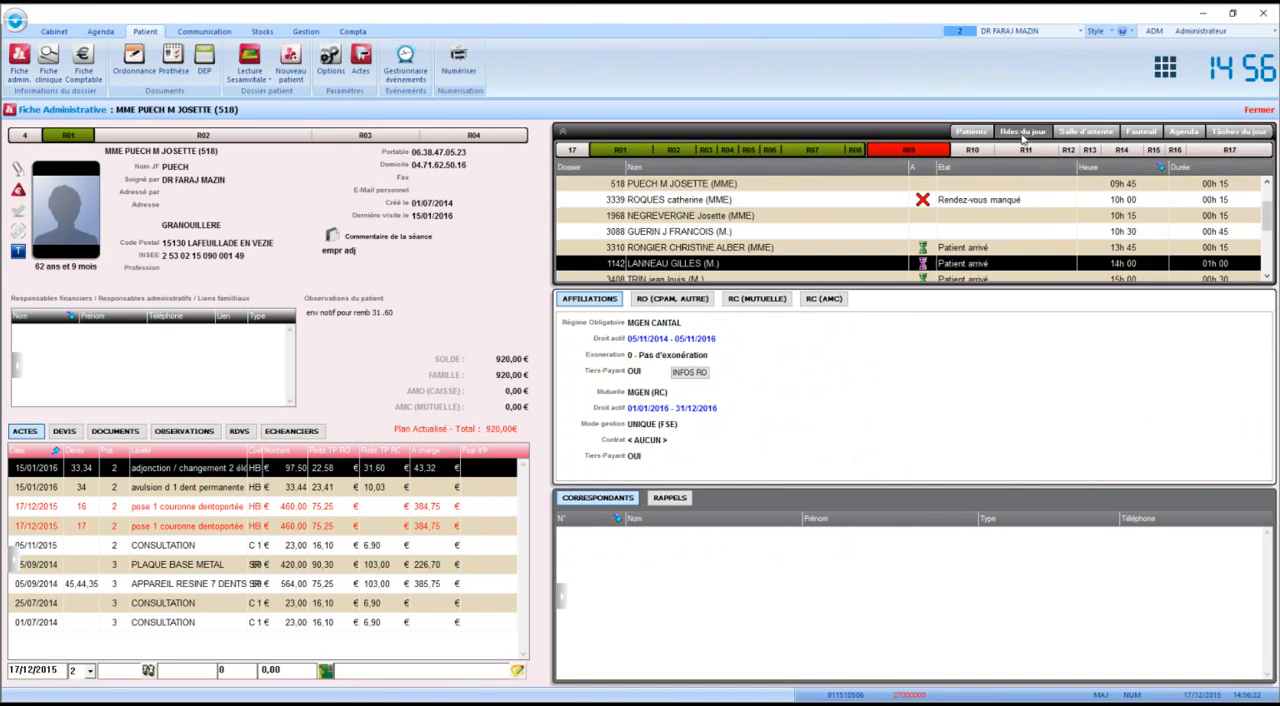
{"action": "left_click", "coordinate": [990, 191]}
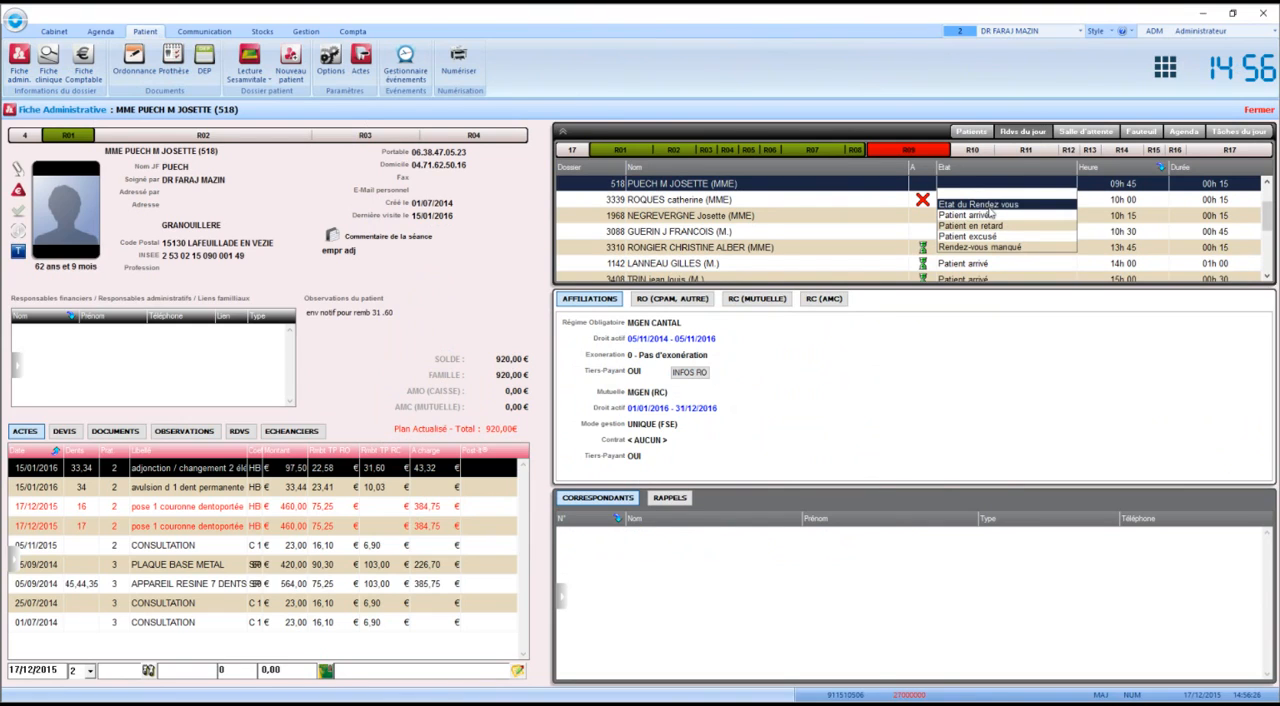
{"action": "left_click", "coordinate": [989, 208]}
{"action": "left_click", "coordinate": [994, 188]}
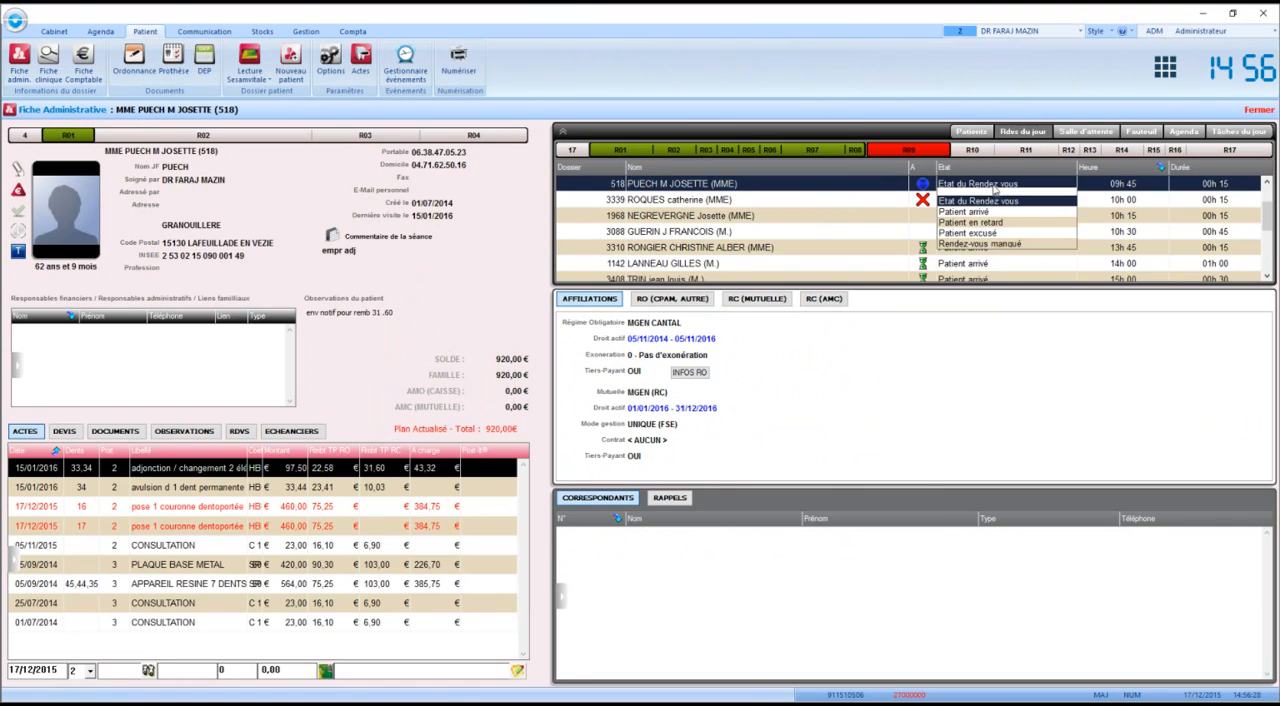
{"action": "left_click", "coordinate": [991, 212]}
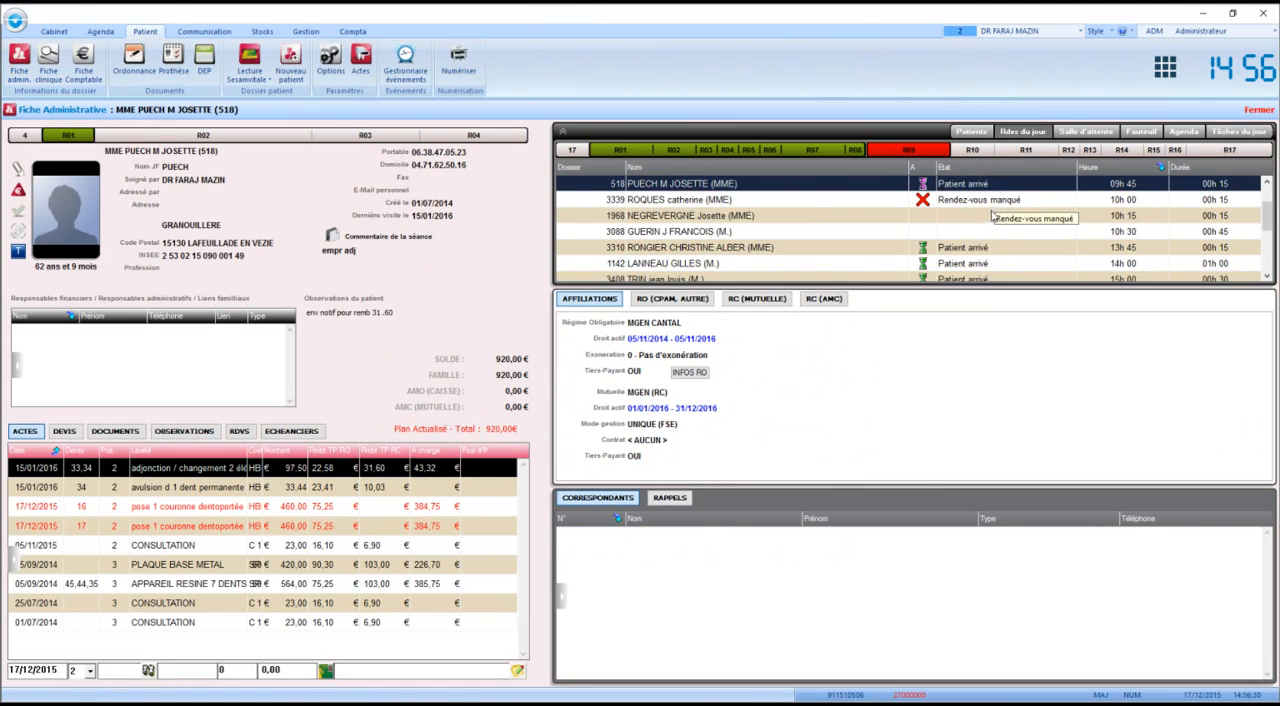
Set the state of the 10h15 appointment to Patient en retard
{"action": "left_click", "coordinate": [993, 215]}
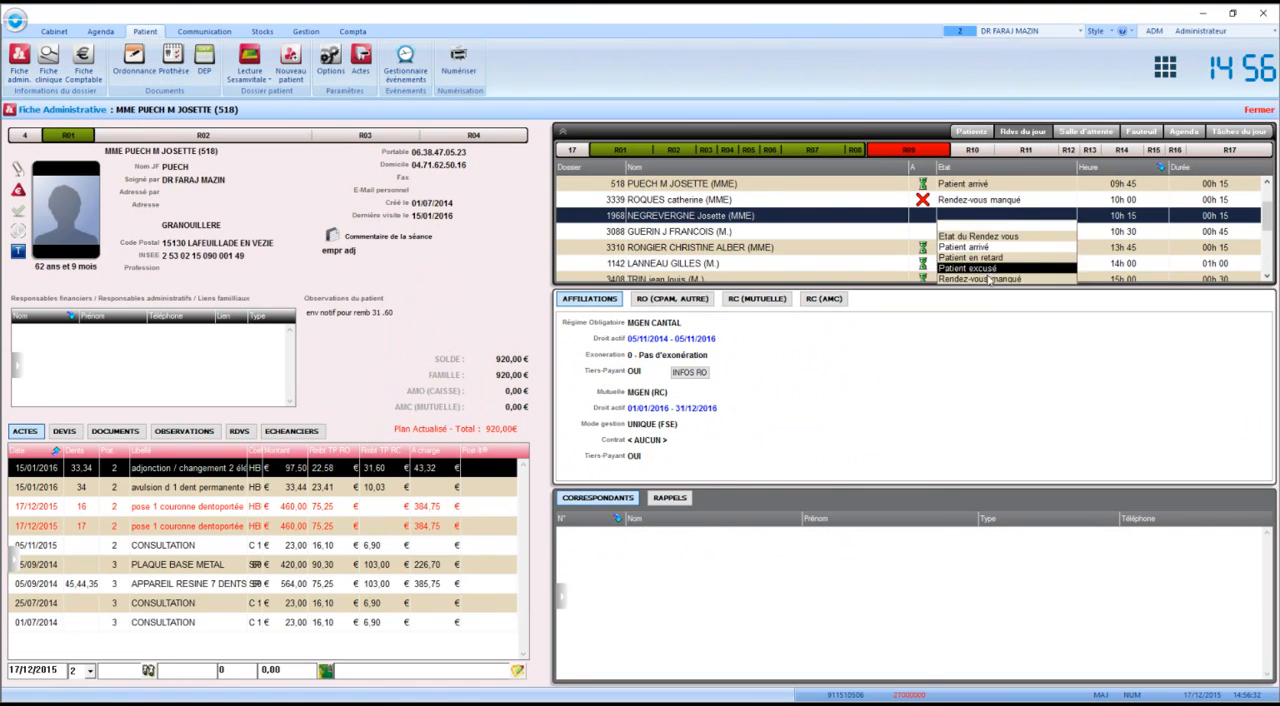
{"action": "left_click", "coordinate": [990, 258]}
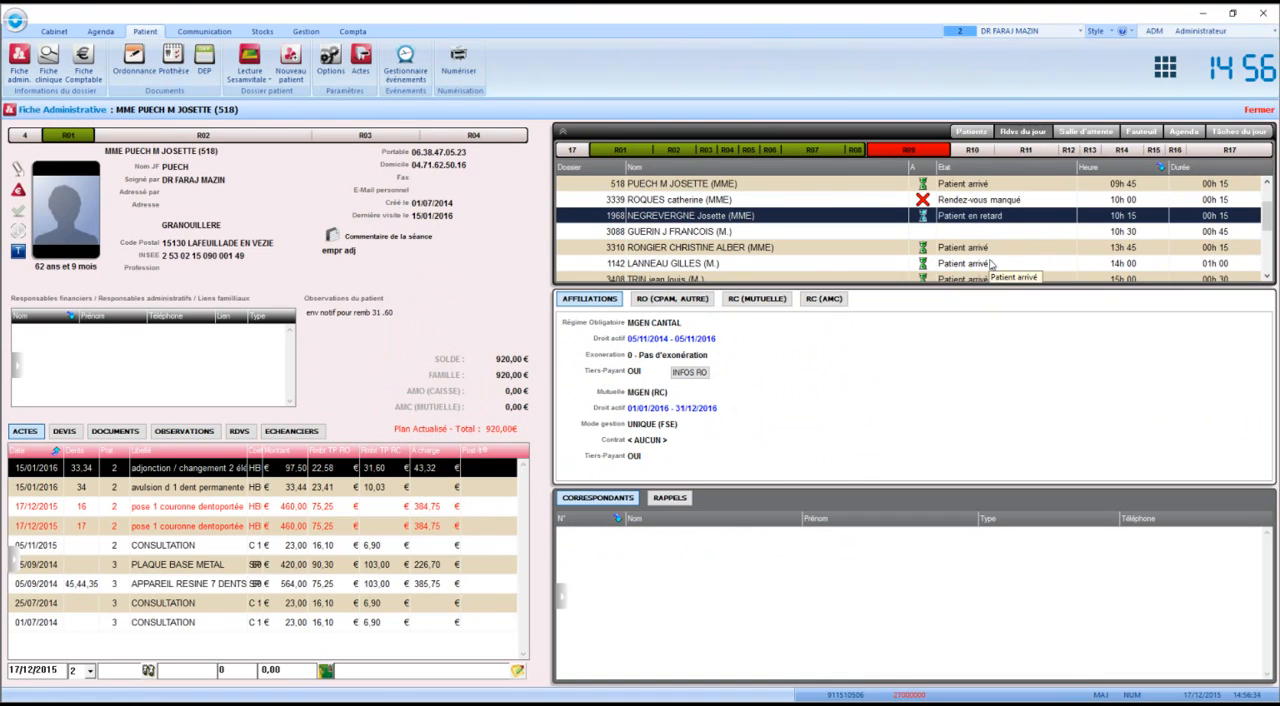
{"action": "left_click", "coordinate": [988, 233]}
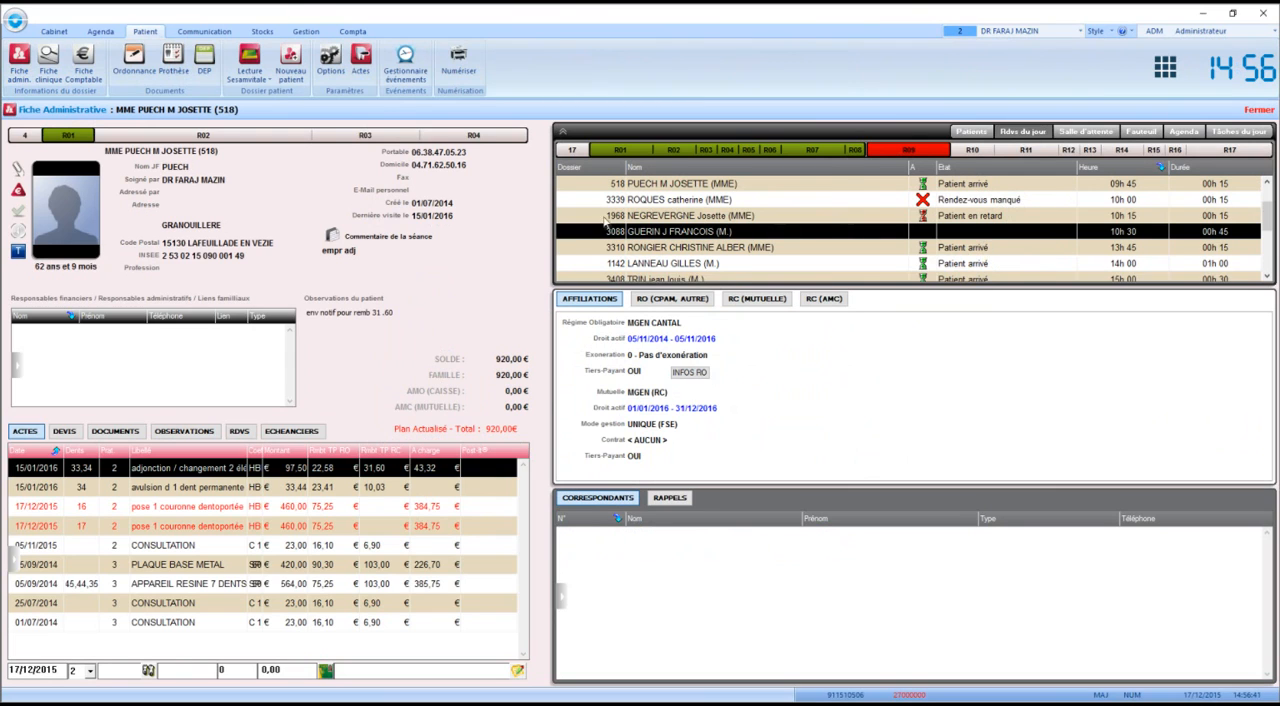
Return to the current patient's clinical record and display the waiting room list
{"action": "left_click", "coordinate": [16, 66]}
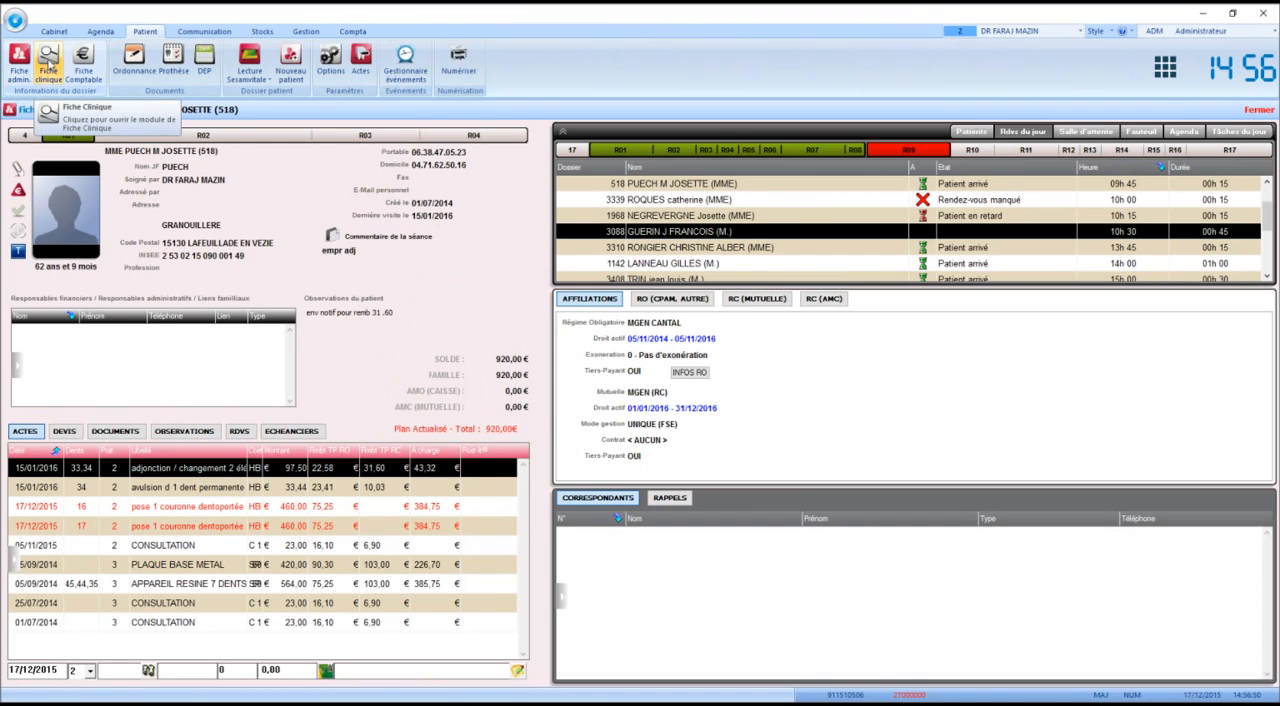
{"action": "left_click", "coordinate": [48, 62]}
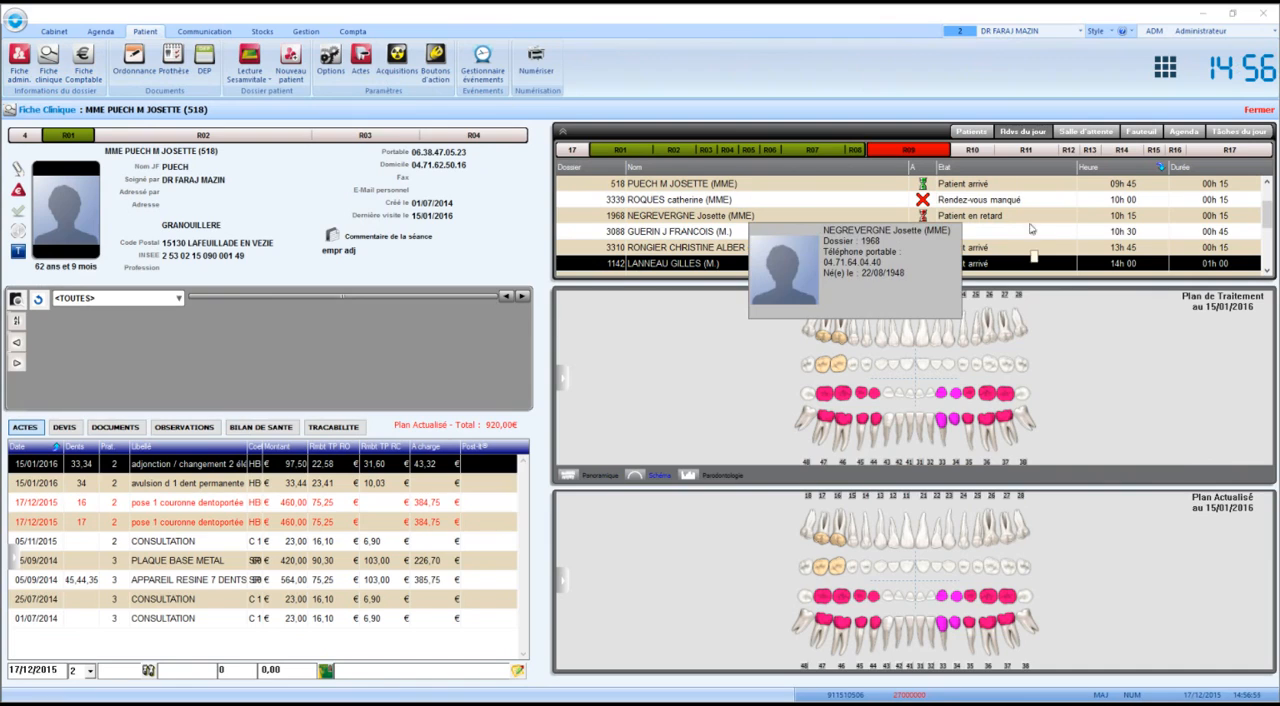
{"action": "left_click", "coordinate": [1086, 132]}
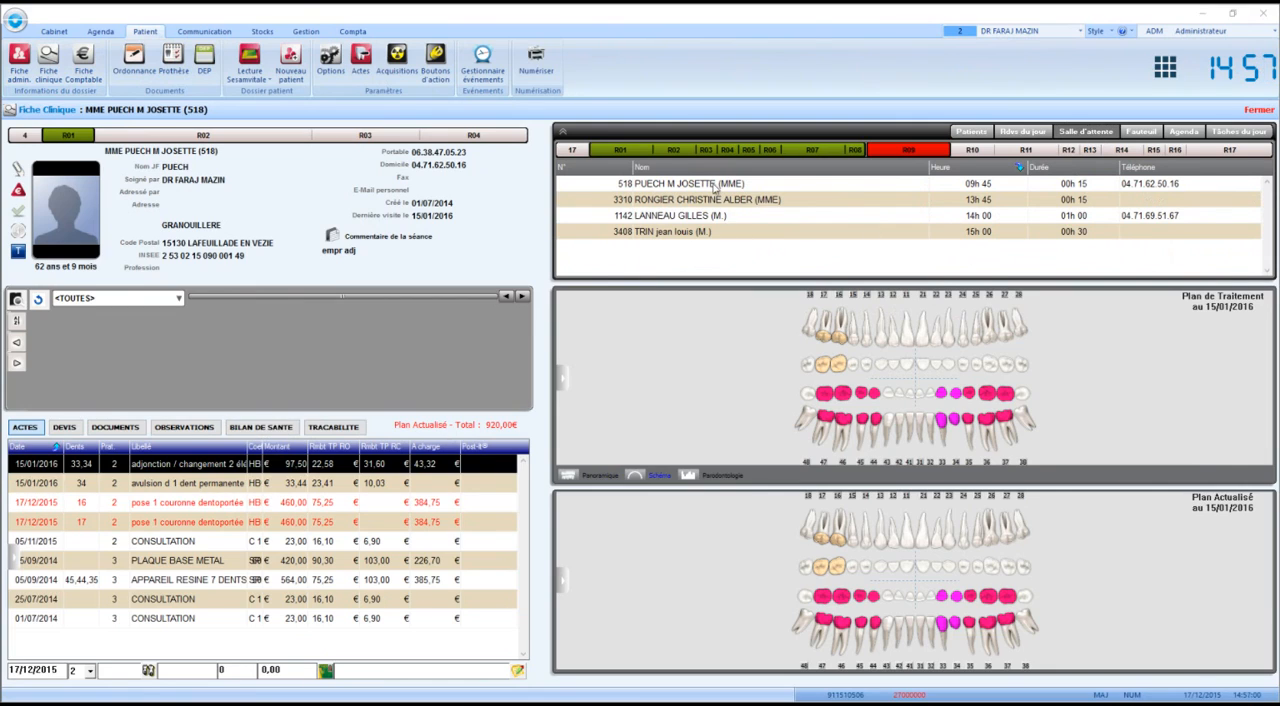
{"action": "mouse_move", "coordinate": [712, 190]}
Take the 13h45 patient from the waiting room by opening their clinical record, acknowledging the notices
{"action": "double_click", "coordinate": [672, 201]}
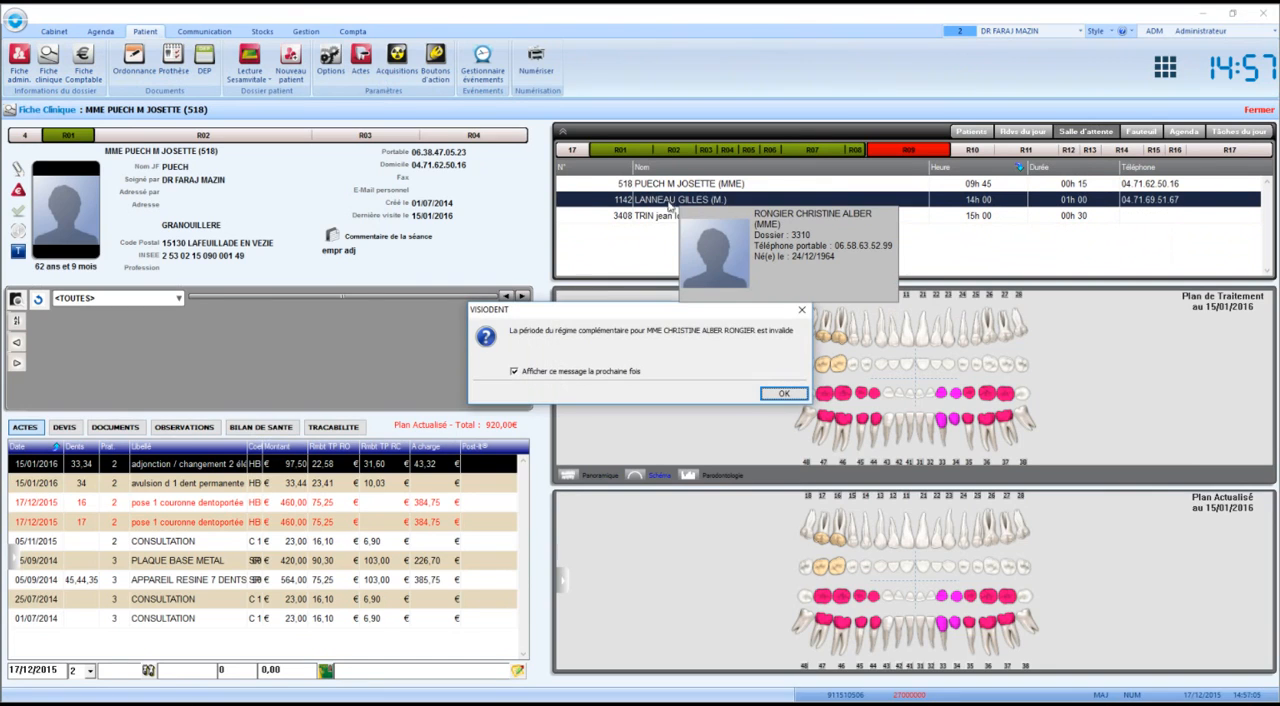
{"action": "left_click", "coordinate": [770, 396]}
{"action": "left_click", "coordinate": [747, 404]}
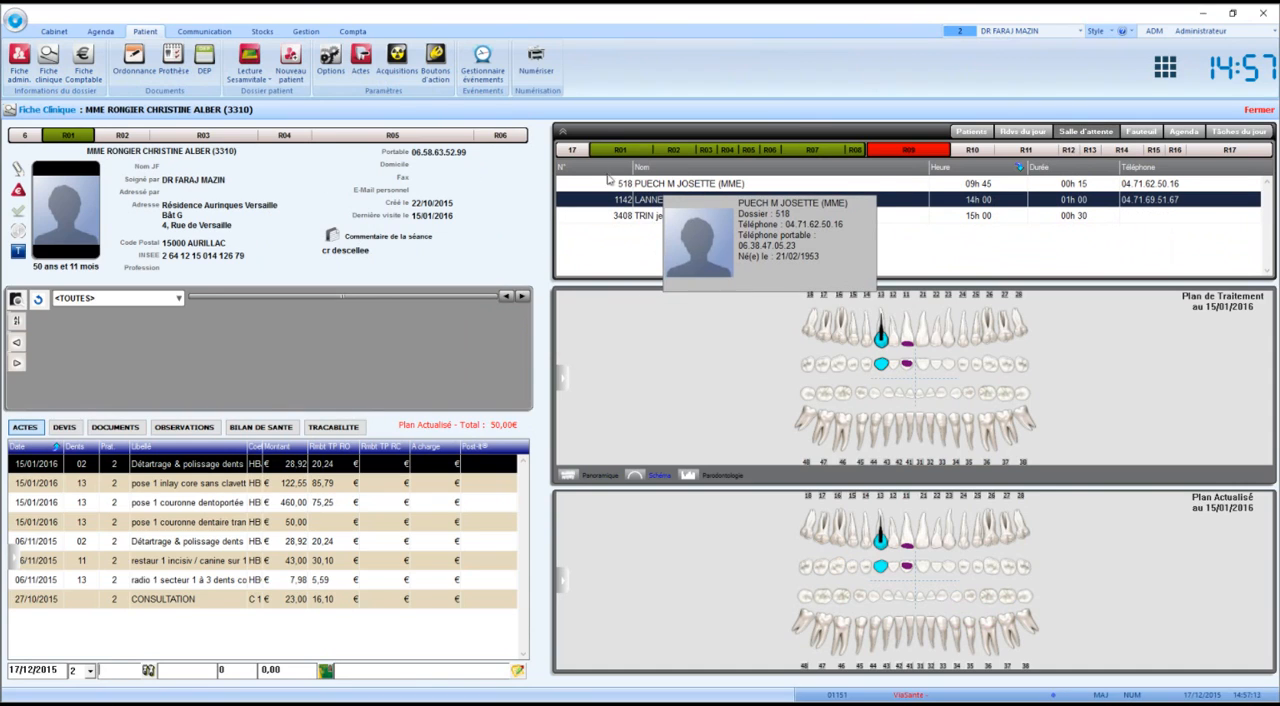
Open the 09h45 patient's clinical record from the waiting room, and display the list of patients in the chair
{"action": "double_click", "coordinate": [641, 184]}
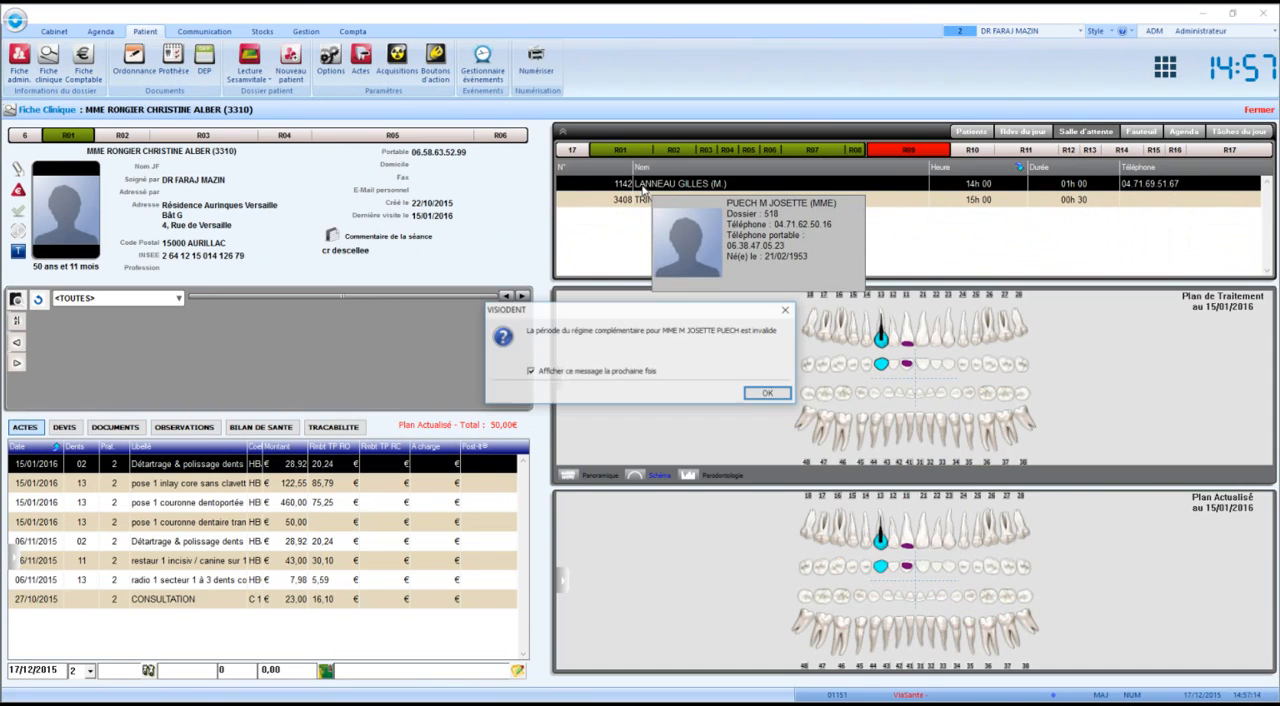
{"action": "left_click", "coordinate": [765, 394]}
{"action": "left_click", "coordinate": [753, 397]}
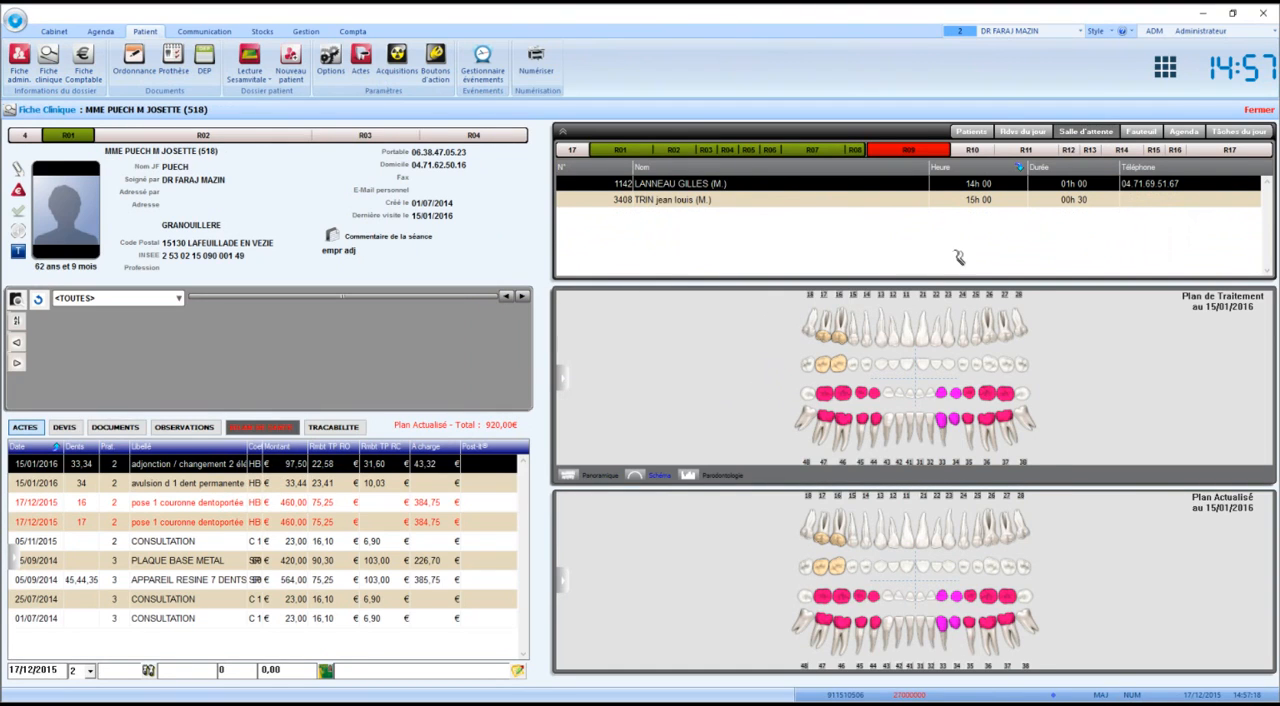
{"action": "left_click", "coordinate": [1140, 132]}
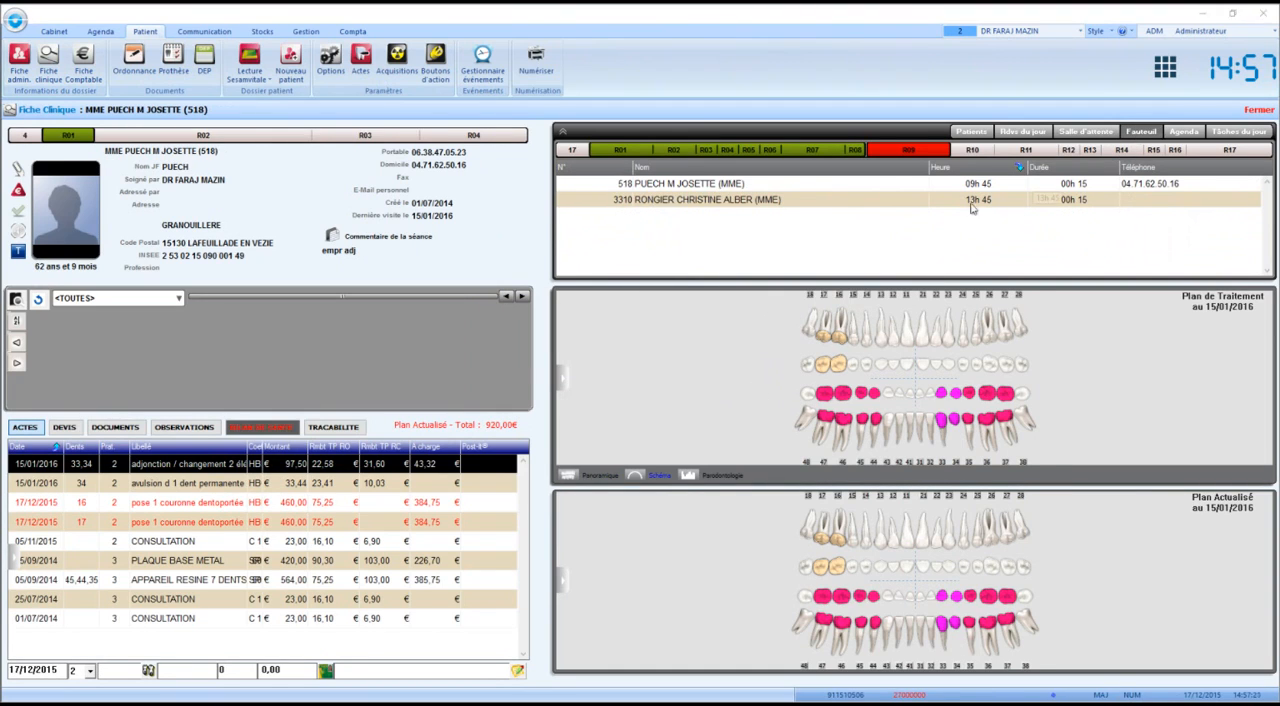